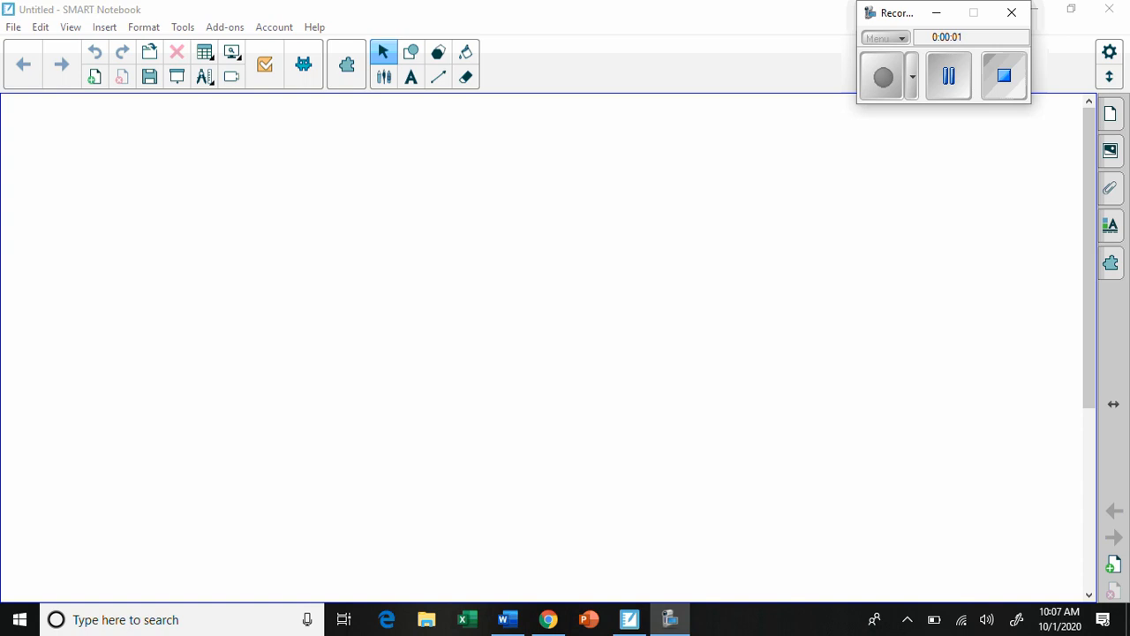
Step: Handwrite 'Pyruvate' in black pen at the top left of the page
left_click(383, 77)
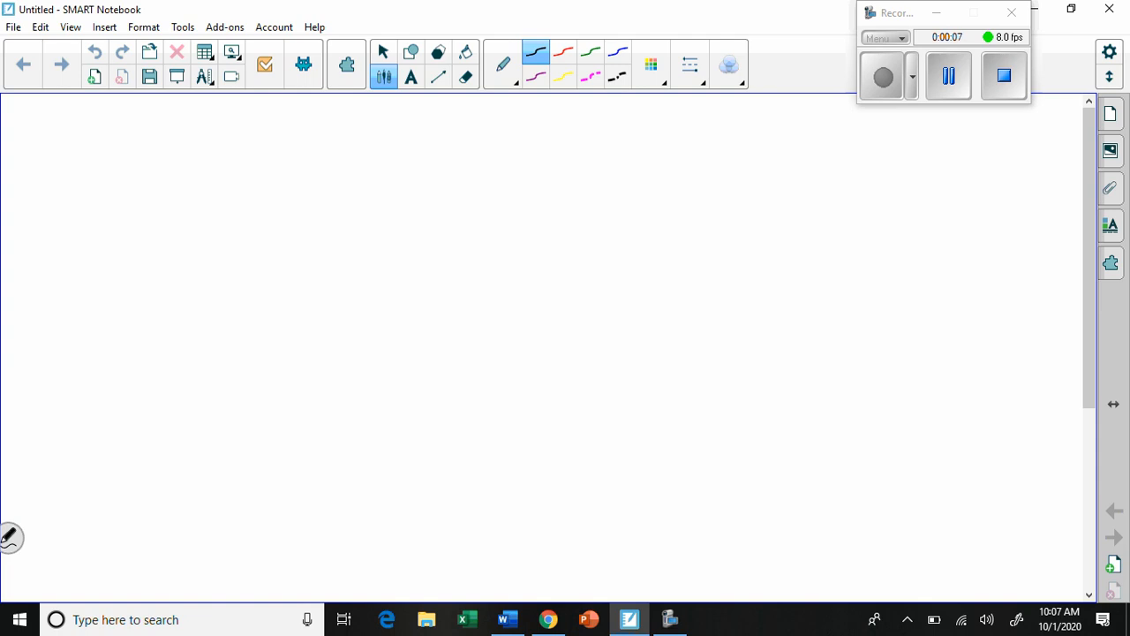
mouse_move(144, 127)
left_mouse_down()
mouse_move(144, 179)
mouse_move(148, 150)
mouse_move(208, 185)
mouse_move(189, 202)
left_mouse_up()
mouse_move(217, 156)
left_mouse_down()
mouse_move(271, 169)
mouse_move(297, 154)
mouse_move(323, 168)
left_mouse_up()
mouse_move(338, 122)
left_mouse_down()
mouse_move(344, 164)
mouse_move(381, 164)
mouse_move(359, 133)
left_mouse_up()
mouse_move(441, 148)
left_mouse_down()
mouse_move(505, 150)
mouse_move(482, 166)
mouse_move(514, 161)
left_mouse_up()
Step: Handwrite 'oxidation' after it and underline the whole title
left_click_drag(557, 148, 561, 159)
mouse_move(554, 120)
left_mouse_down()
mouse_move(579, 161)
mouse_move(604, 161)
left_mouse_up()
left_click(518, 127)
left_click_drag(618, 118, 621, 161)
mouse_move(606, 143)
left_mouse_down()
mouse_move(641, 134)
mouse_move(642, 161)
left_mouse_up()
mouse_move(667, 146)
left_mouse_down()
mouse_move(702, 159)
mouse_move(428, 194)
mouse_move(231, 201)
left_mouse_up()
left_click(665, 131)
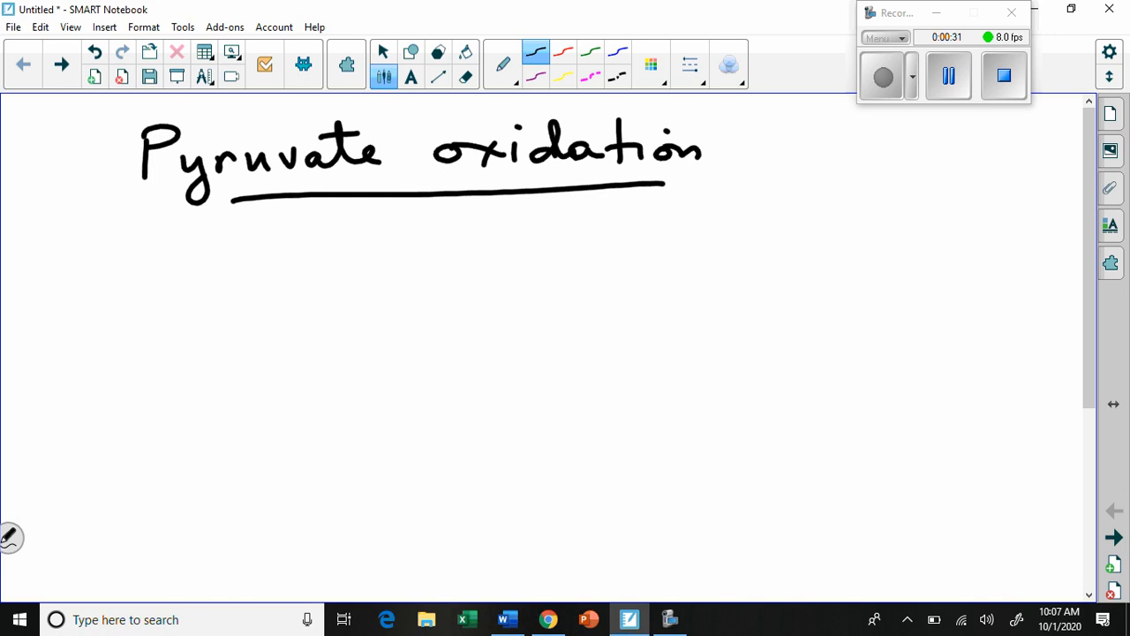
Step: With a thin line, draw pyruvate's O⁻, first carbon and C=O bonds below the title
left_click(690, 65)
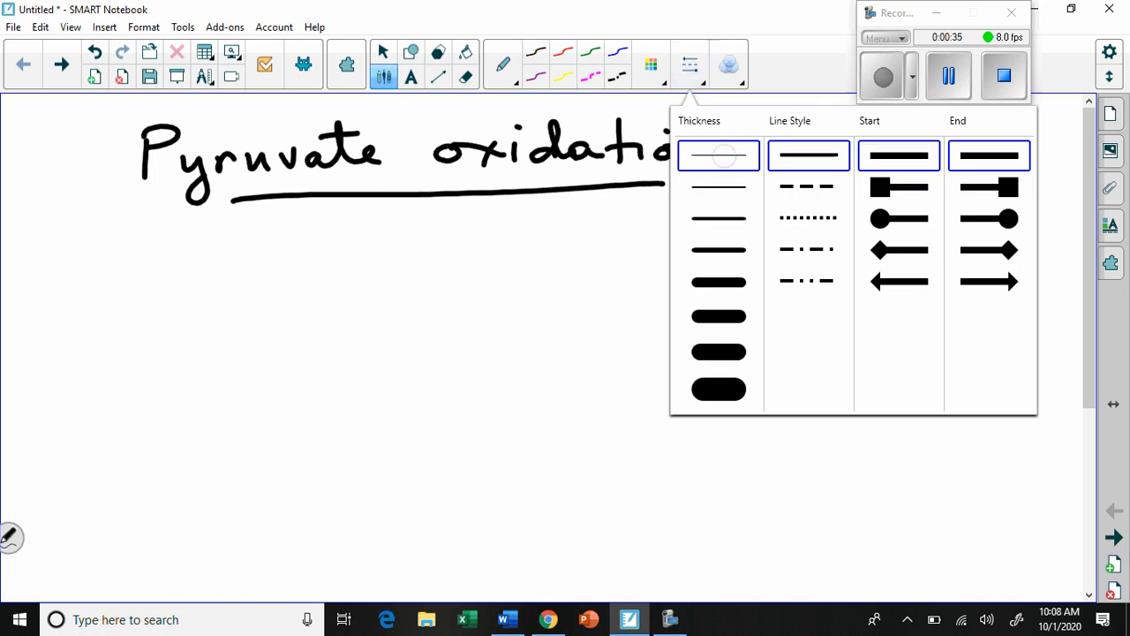
left_click(718, 155)
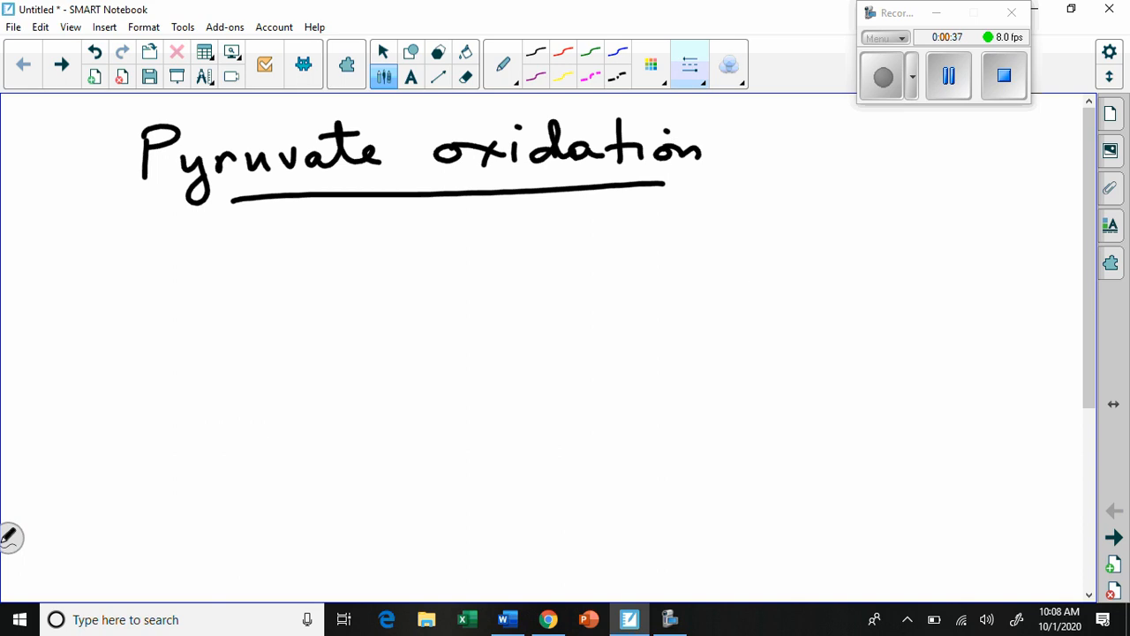
left_click_drag(159, 306, 147, 343)
mouse_move(144, 278)
left_mouse_down()
mouse_move(143, 289)
mouse_move(161, 241)
left_mouse_up()
left_click_drag(170, 304, 217, 299)
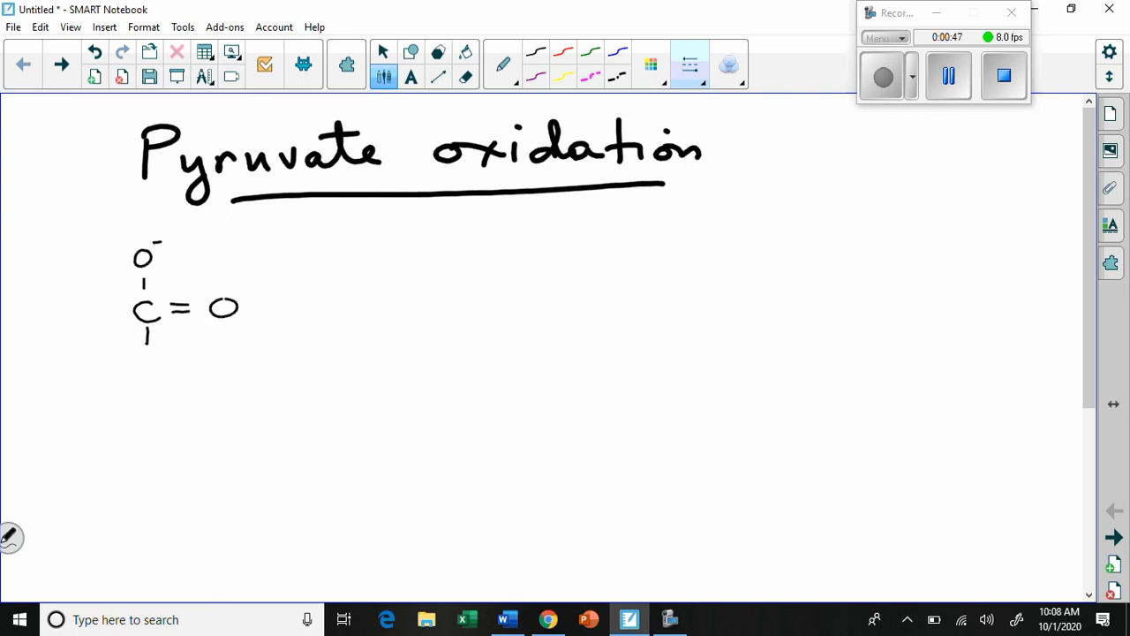
mouse_move(156, 354)
left_mouse_down()
mouse_move(156, 372)
mouse_move(221, 352)
left_mouse_up()
left_click_drag(147, 379, 151, 433)
Step: Finish the chain with CH3, write the label 'Pyruvate' beneath, and switch to blue ink
mouse_move(166, 412)
left_mouse_down()
mouse_move(166, 433)
mouse_move(182, 418)
mouse_move(188, 431)
left_mouse_up()
mouse_move(77, 462)
left_mouse_down()
mouse_move(76, 491)
mouse_move(80, 471)
mouse_move(102, 487)
mouse_move(105, 507)
mouse_move(131, 469)
mouse_move(218, 478)
left_mouse_up()
left_click_drag(177, 455, 209, 454)
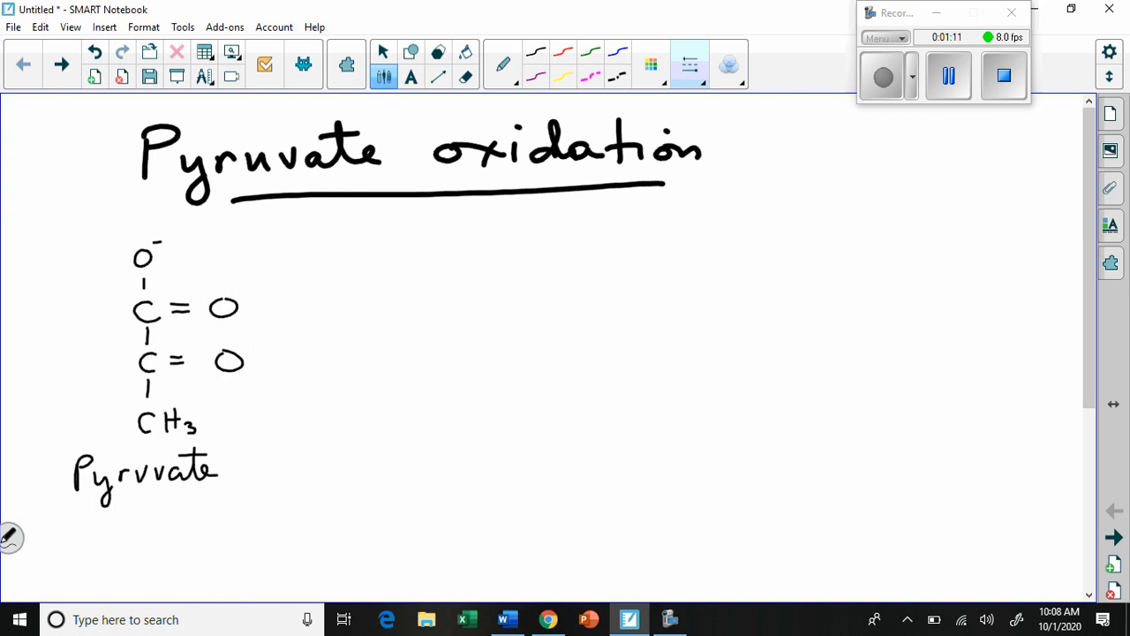
left_click(618, 53)
Step: Write a blue 'x2' to the left of the pyruvate structure
left_click_drag(34, 250, 21, 279)
mouse_move(15, 256)
left_mouse_down()
mouse_move(40, 270)
mouse_move(70, 243)
mouse_move(87, 253)
left_mouse_up()
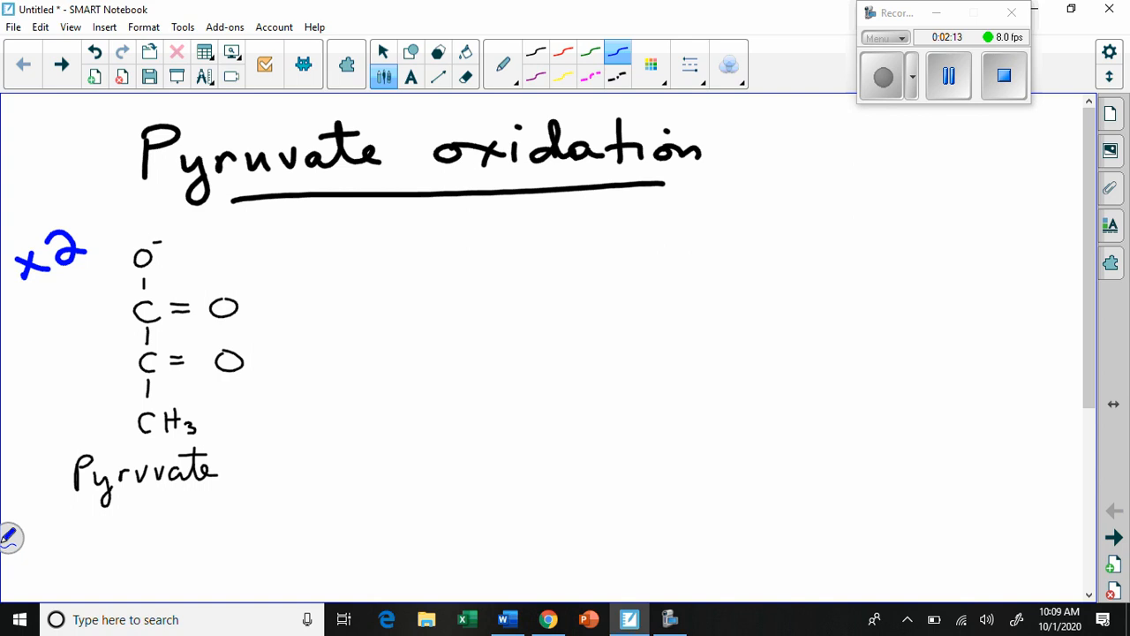
Step: Draw two purple vertical membrane lines with a channel loop and write 'cytosol' on the left
left_click(563, 52)
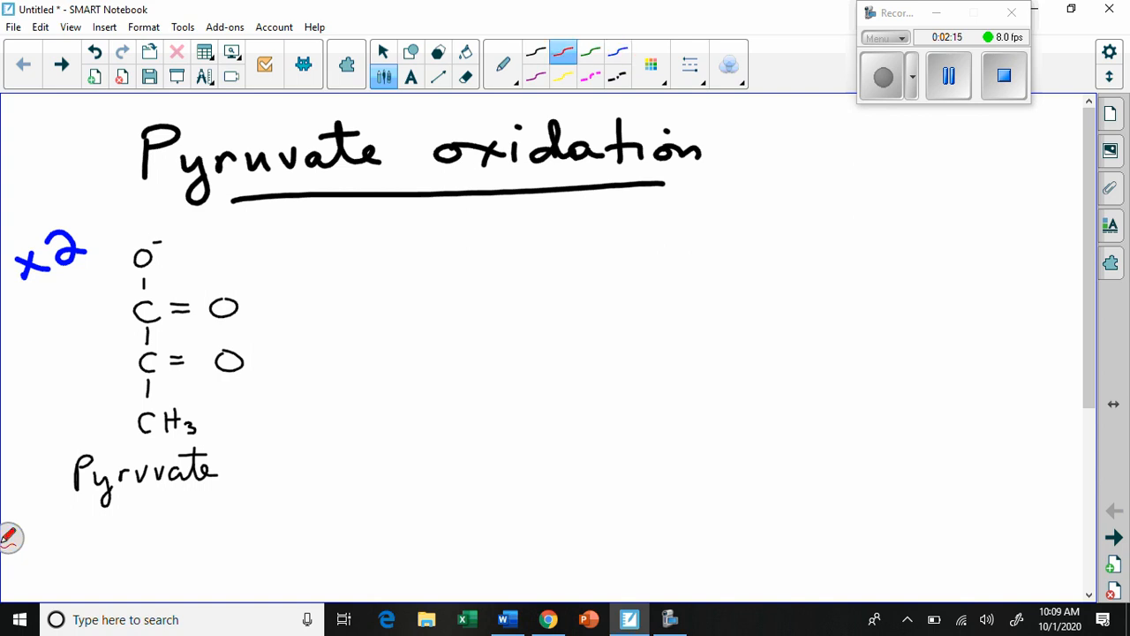
left_click(535, 77)
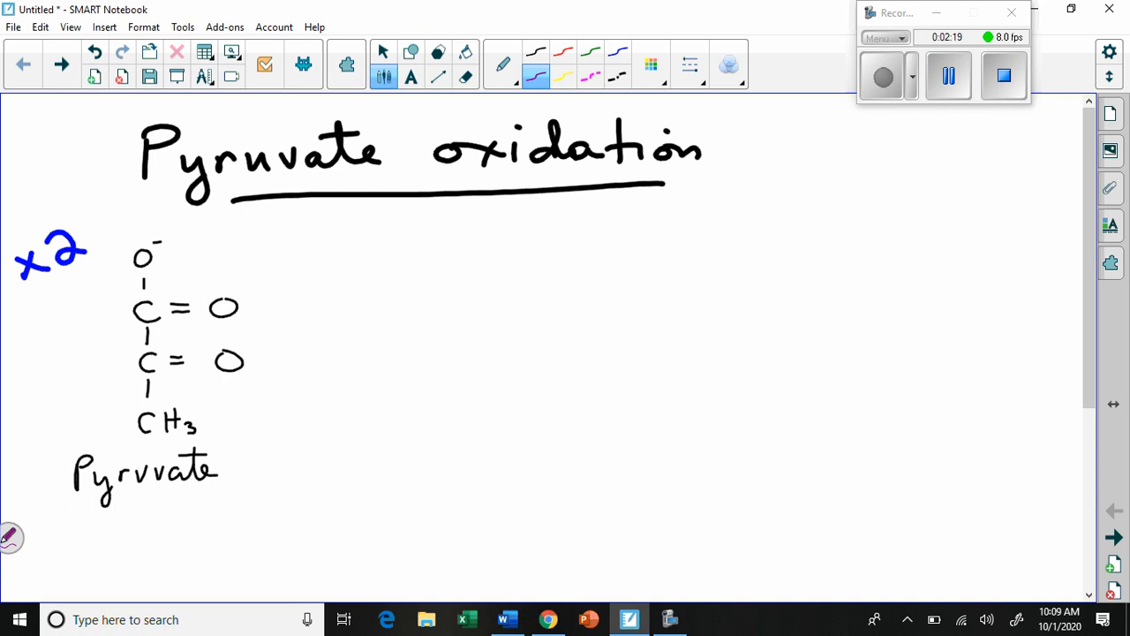
left_click_drag(499, 214, 496, 367)
mouse_move(524, 213)
left_mouse_down()
mouse_move(518, 375)
mouse_move(528, 357)
mouse_move(478, 395)
mouse_move(522, 401)
mouse_move(484, 384)
mouse_move(484, 523)
left_mouse_up()
left_click_drag(524, 404, 521, 519)
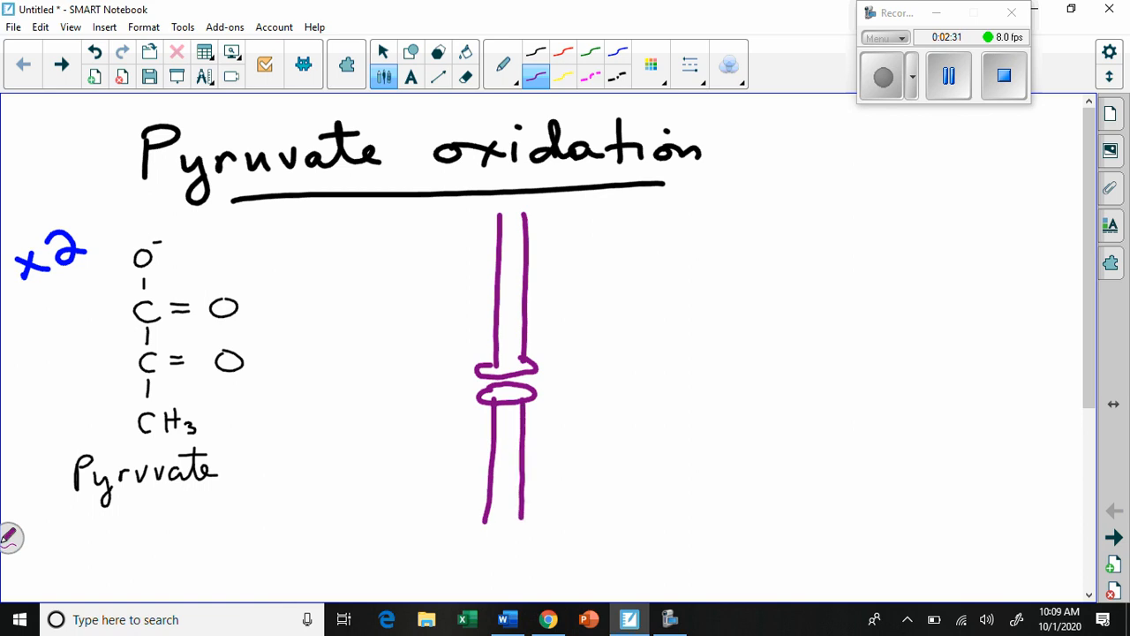
mouse_move(200, 547)
left_mouse_down()
mouse_move(200, 565)
mouse_move(229, 579)
left_mouse_up()
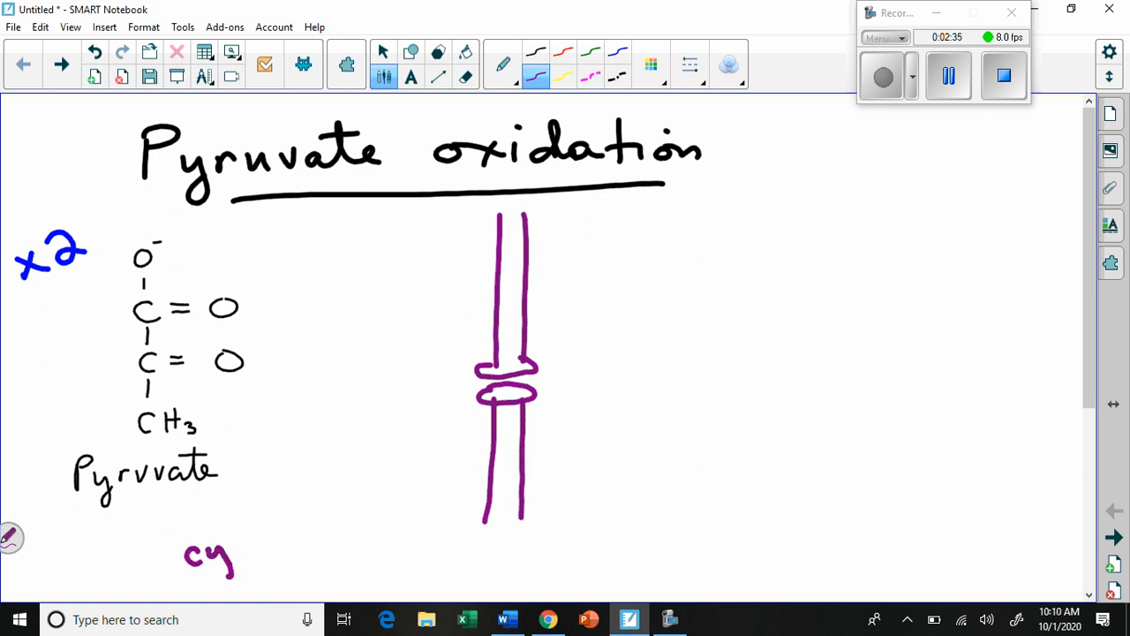
mouse_move(239, 517)
left_mouse_down()
mouse_move(243, 554)
mouse_move(256, 532)
mouse_move(277, 545)
mouse_move(300, 522)
mouse_move(326, 529)
left_mouse_up()
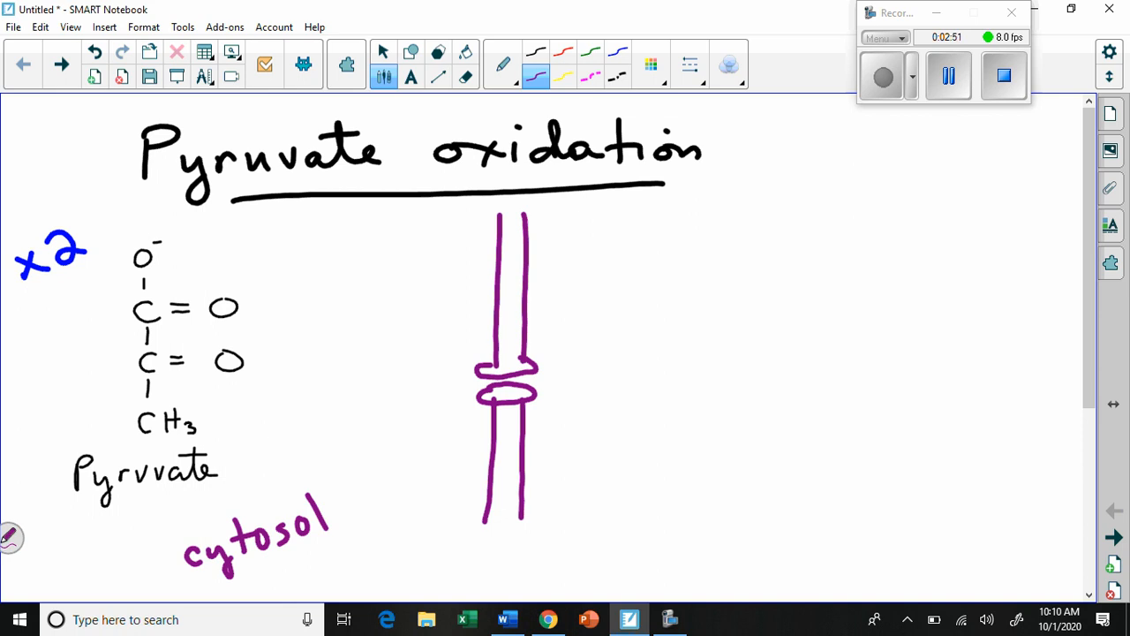
Step: Draw another pair of purple membrane lines left of the channel
mouse_move(430, 214)
left_mouse_down()
mouse_move(412, 482)
mouse_move(446, 212)
left_mouse_up()
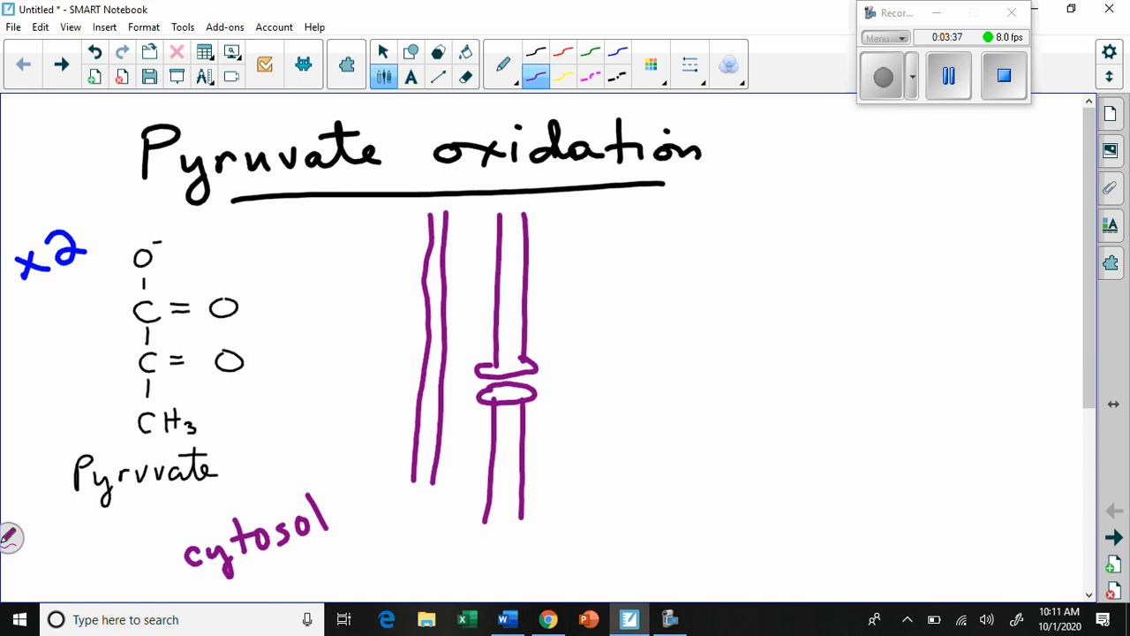
left_click(948, 76)
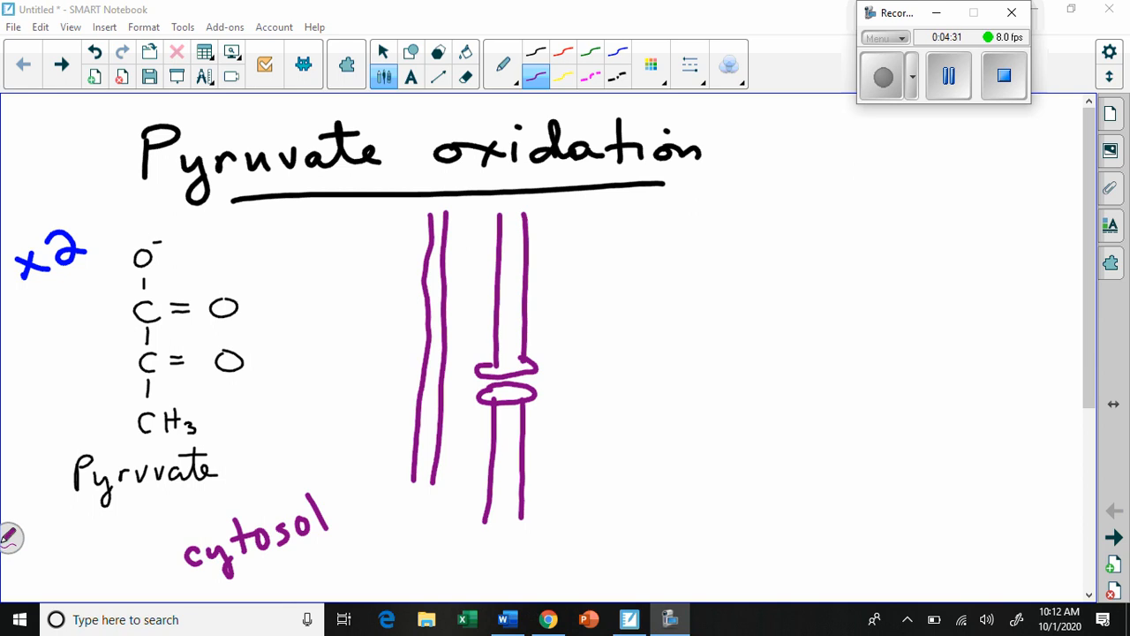
Step: Draw a black arrow from pyruvate through the membranes and write 'mitochondrion' in purple on the right
left_click(535, 52)
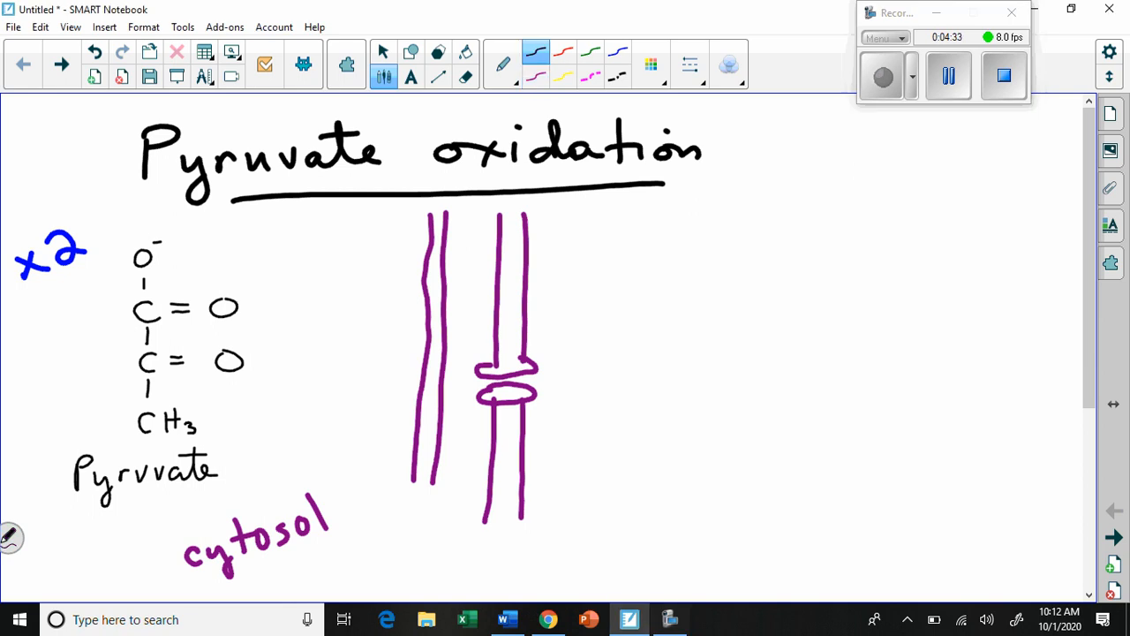
mouse_move(287, 364)
left_mouse_down()
mouse_move(620, 369)
mouse_move(612, 377)
left_mouse_up()
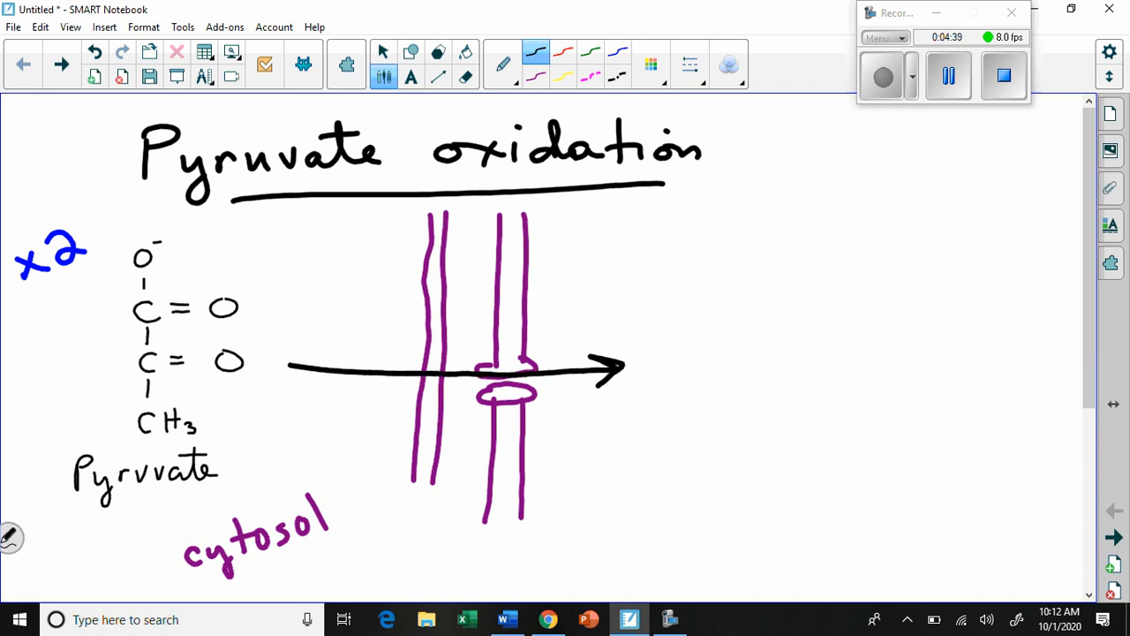
left_click(535, 77)
mouse_move(609, 561)
left_mouse_down()
mouse_move(622, 546)
mouse_move(664, 551)
left_mouse_up()
mouse_move(680, 508)
left_mouse_down()
mouse_move(683, 542)
mouse_move(702, 521)
mouse_move(690, 522)
mouse_move(713, 526)
left_mouse_up()
mouse_move(716, 489)
left_mouse_down()
mouse_move(746, 523)
mouse_move(758, 509)
mouse_move(799, 521)
mouse_move(833, 512)
mouse_move(865, 491)
left_mouse_up()
left_click(812, 503)
left_click_drag(879, 487, 913, 500)
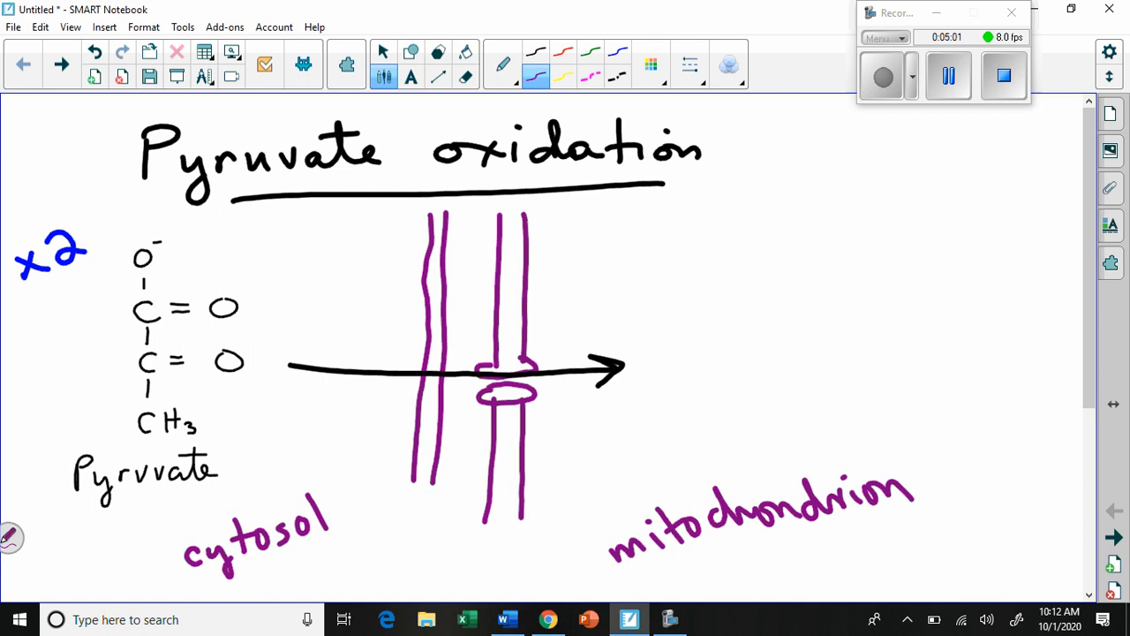
scroll(547, 344, "down", 1)
scroll(548, 344, "down", 2)
scroll(547, 345, "down", 2)
scroll(548, 344, "down", 1)
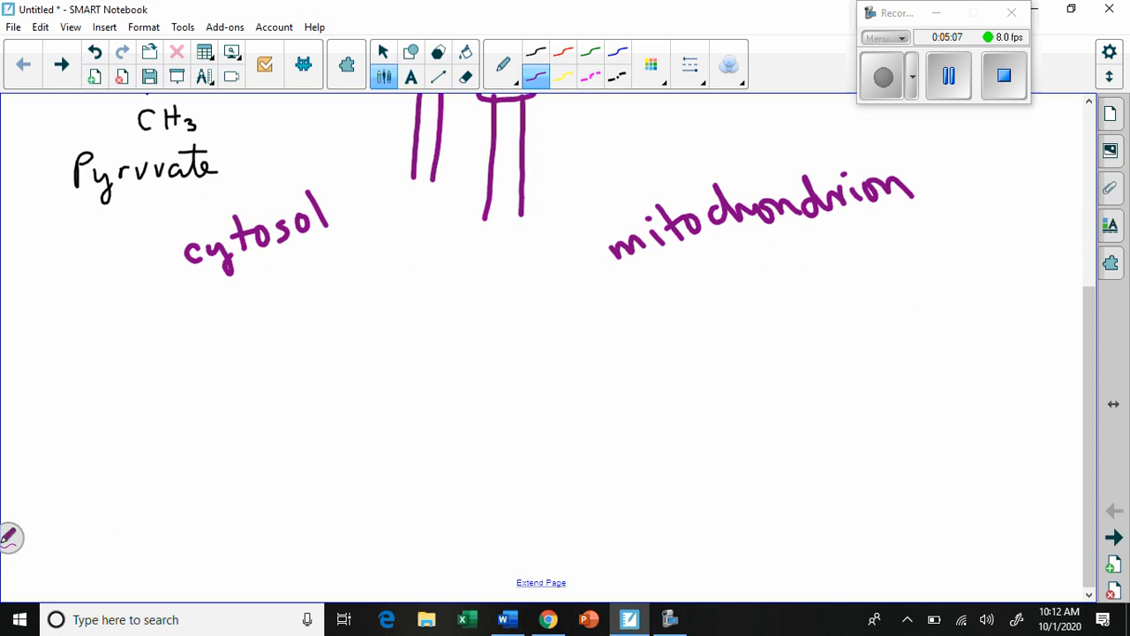
Step: Draw a long dividing line under the labels and set a thin black pen
left_click_drag(1012, 266, 72, 279)
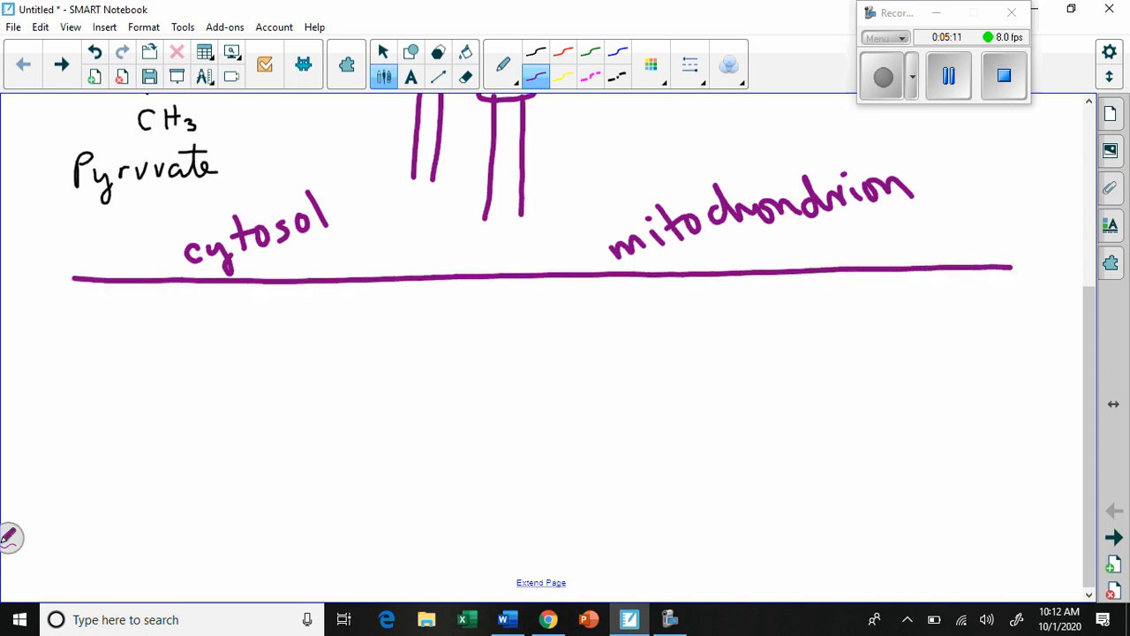
left_click(689, 65)
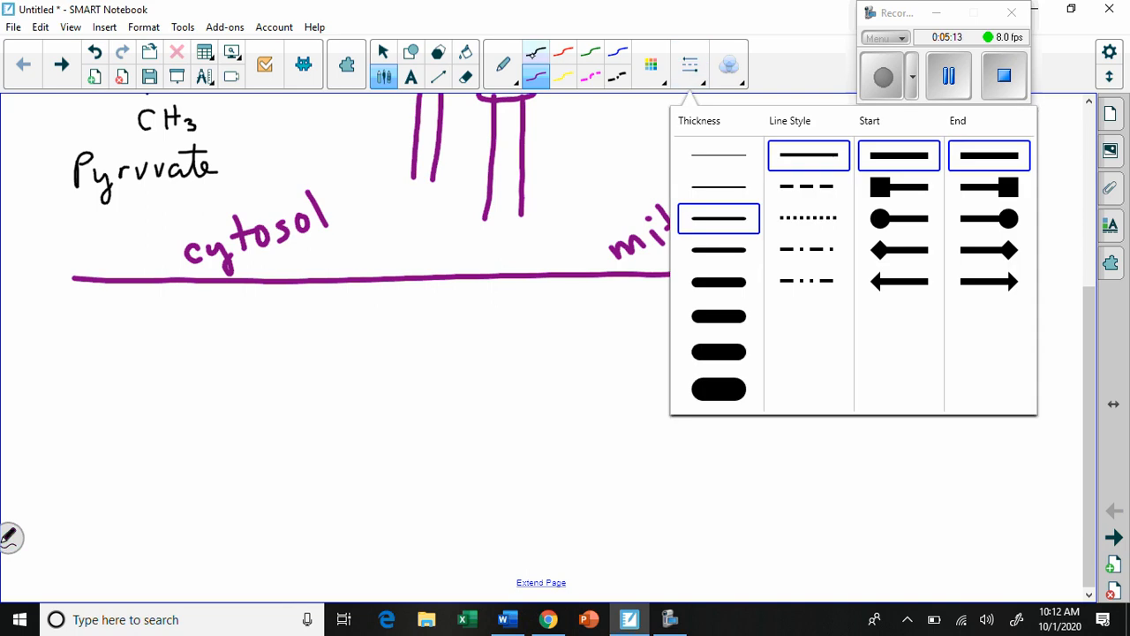
left_click(536, 51)
left_click(689, 64)
left_click(690, 64)
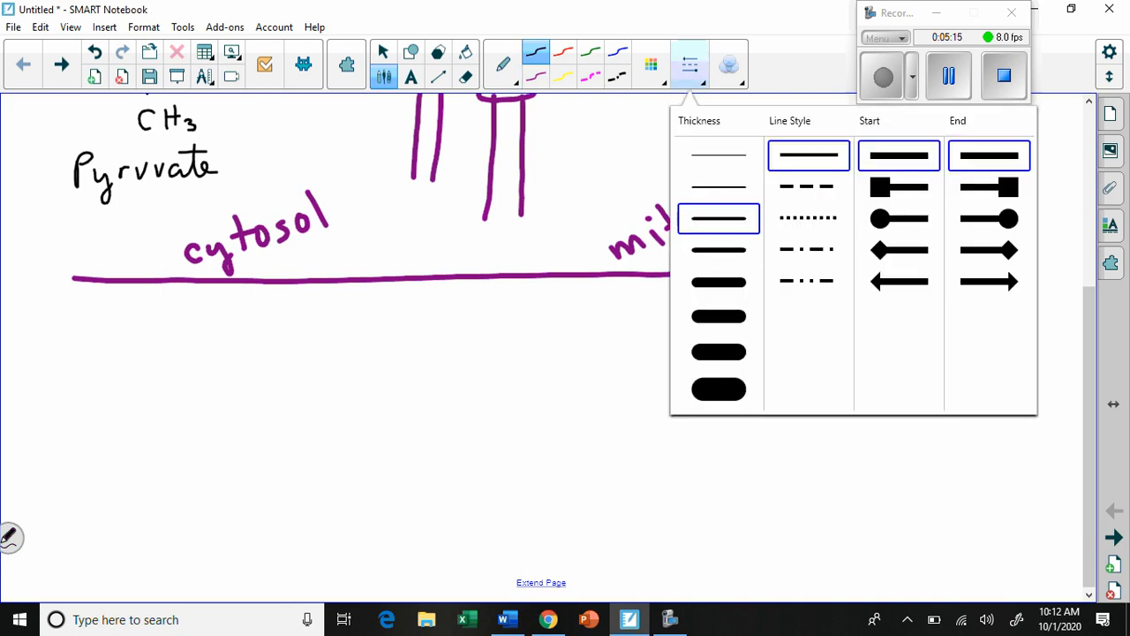
left_click(719, 156)
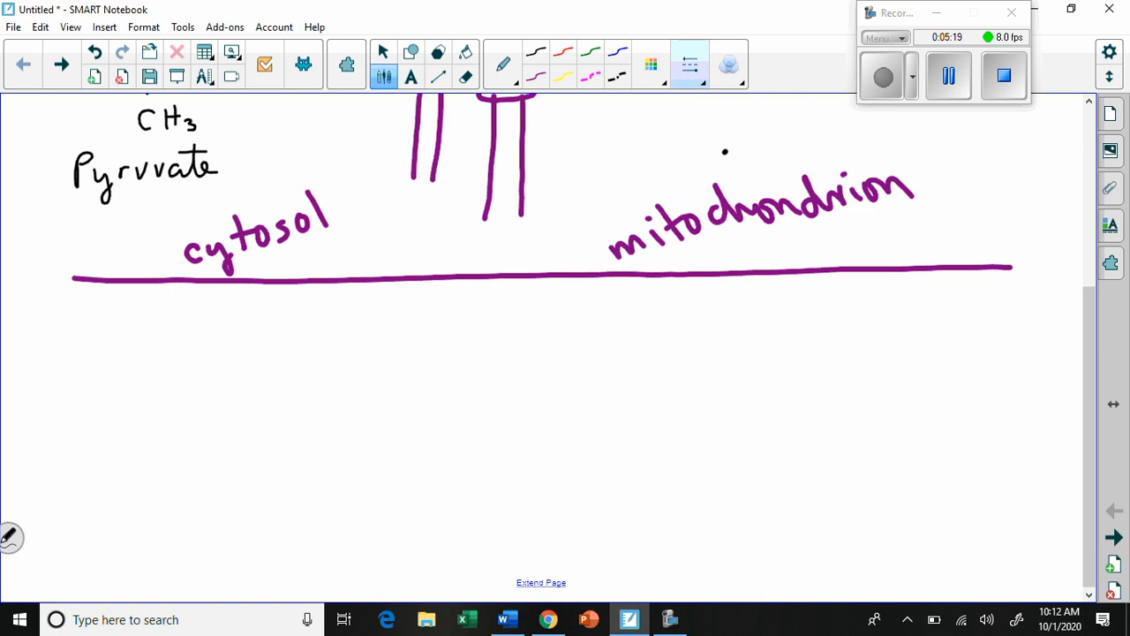
Step: Redraw pyruvate (O⁻, C=O, C=O, CH3) for the summary equation with a reaction arrow to its right
mouse_move(142, 376)
left_mouse_down()
mouse_move(141, 390)
mouse_move(134, 332)
left_mouse_up()
left_click_drag(150, 373, 166, 380)
mouse_move(189, 369)
left_mouse_down()
mouse_move(178, 378)
mouse_move(189, 369)
left_mouse_up()
left_click_drag(136, 399, 141, 431)
mouse_move(152, 415)
left_mouse_down()
mouse_move(180, 420)
mouse_move(123, 470)
mouse_move(149, 474)
left_mouse_up()
mouse_move(159, 456)
left_mouse_down()
mouse_move(159, 476)
mouse_move(161, 463)
mouse_move(180, 473)
mouse_move(168, 481)
left_mouse_up()
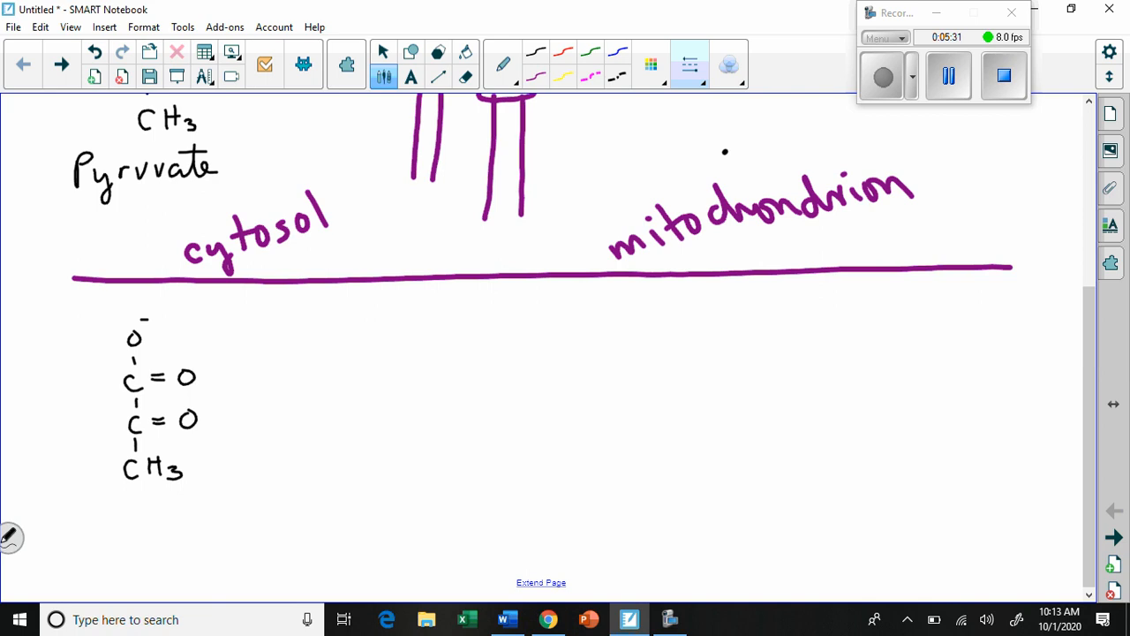
mouse_move(248, 408)
left_mouse_down()
mouse_move(545, 407)
mouse_move(525, 416)
left_mouse_up()
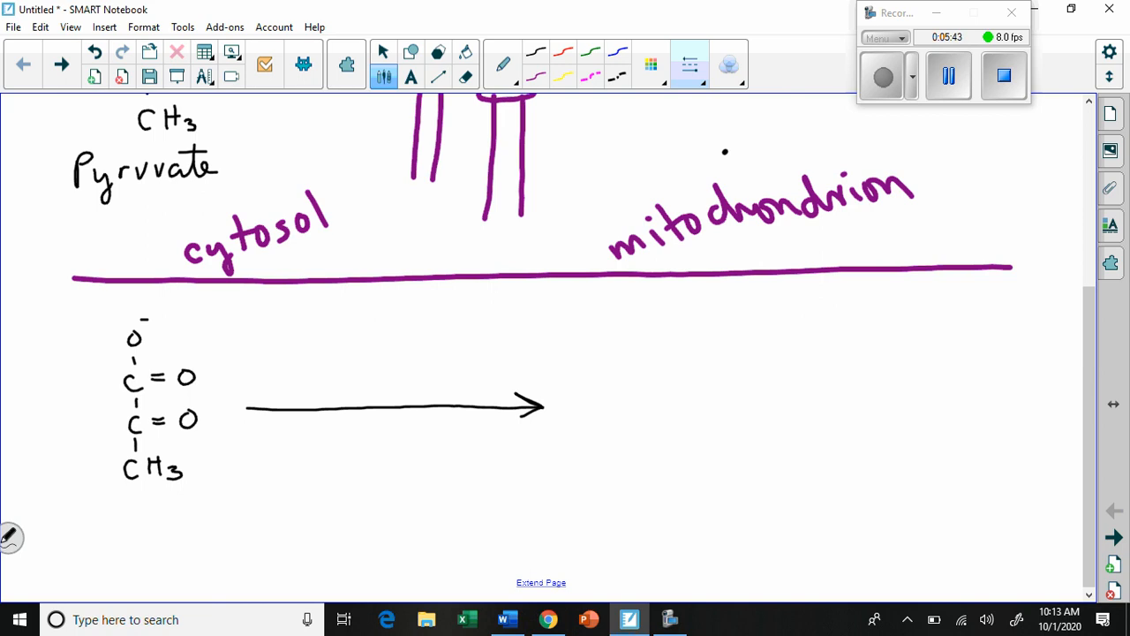
Step: Box the O⁻ and first C=O in blue and arrow that group off as CO2
left_click(618, 52)
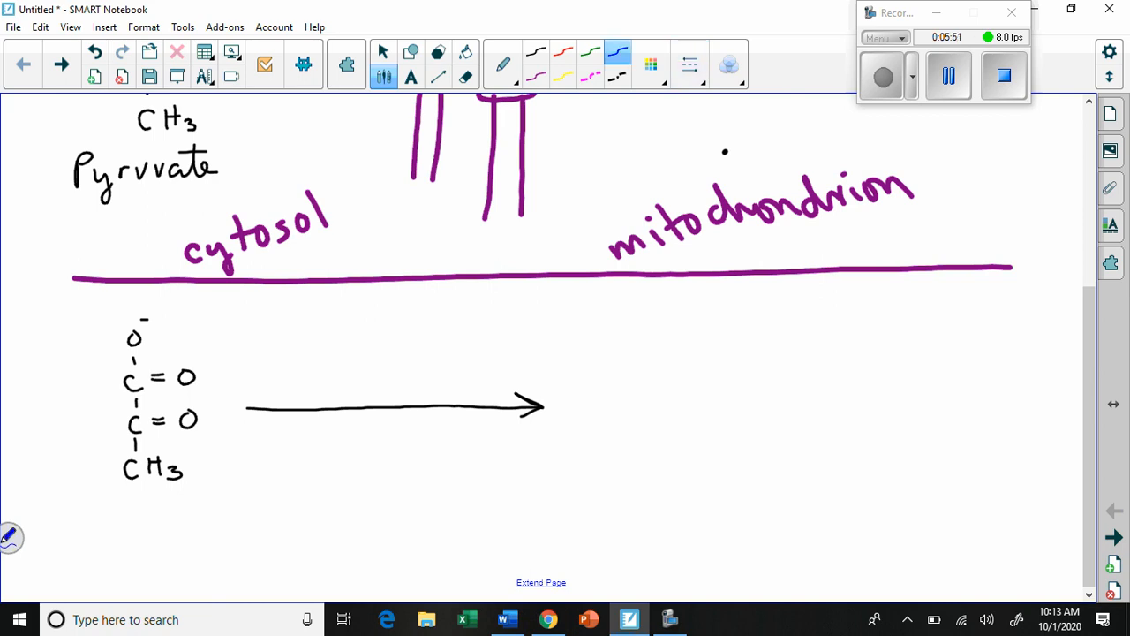
mouse_move(108, 314)
left_mouse_down()
mouse_move(110, 390)
mouse_move(209, 389)
mouse_move(208, 329)
mouse_move(154, 308)
mouse_move(107, 316)
left_mouse_up()
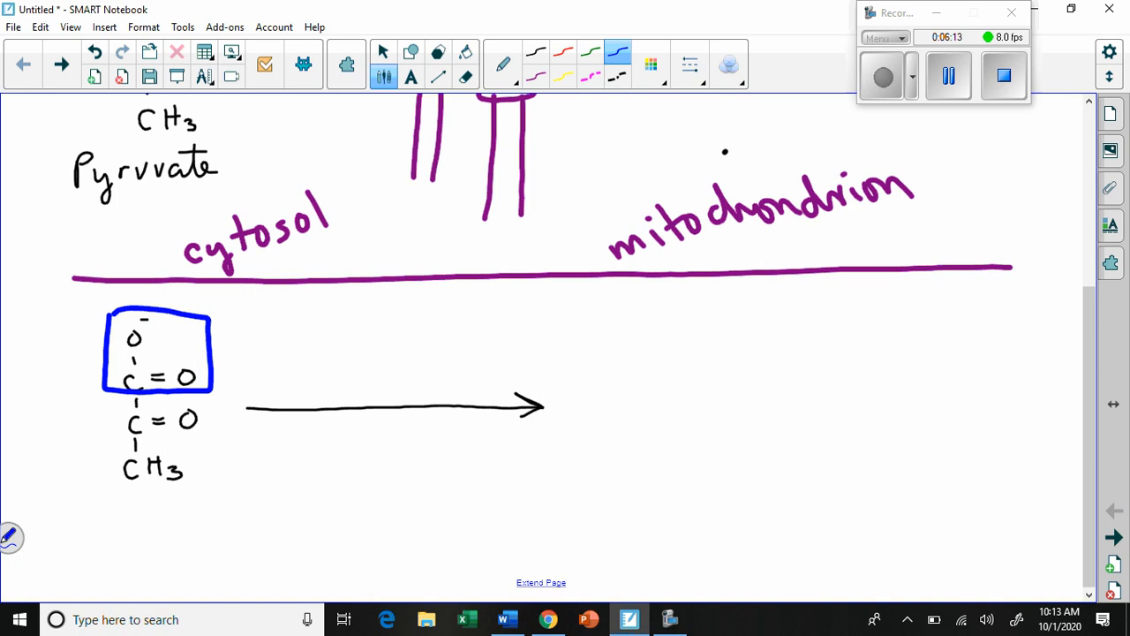
mouse_move(244, 341)
left_mouse_down()
mouse_move(383, 316)
mouse_move(351, 310)
mouse_move(389, 331)
left_mouse_up()
mouse_move(432, 295)
left_mouse_down()
mouse_move(432, 318)
mouse_move(454, 295)
mouse_move(492, 321)
left_mouse_up()
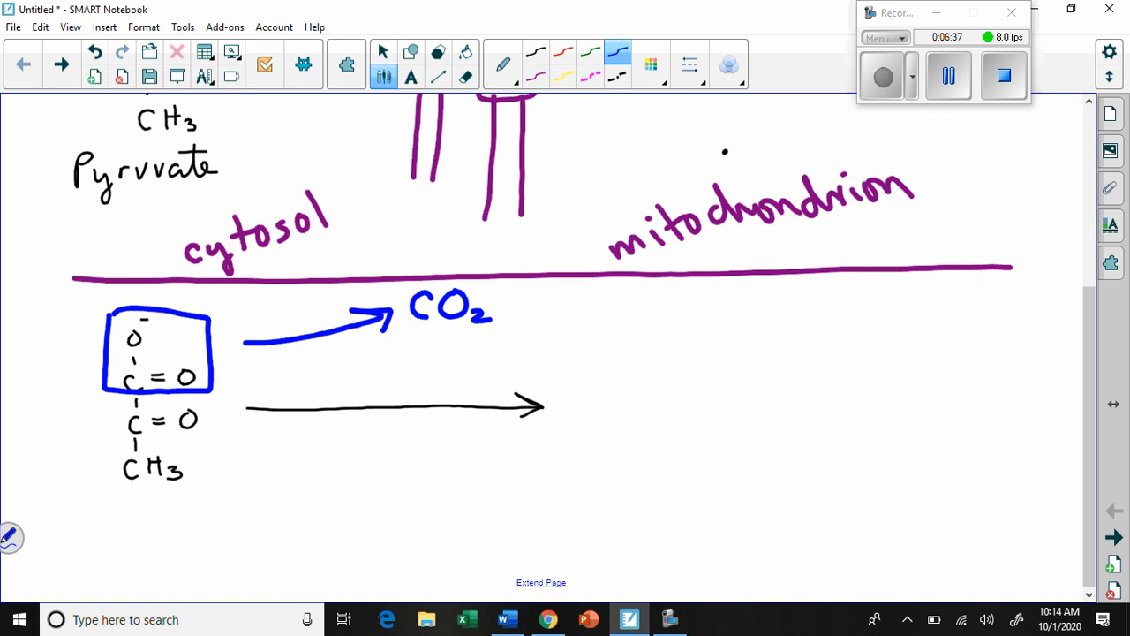
Step: In thin black pen, write the C=O over CH3 fragment with an open bond right of the arrow
left_click(536, 52)
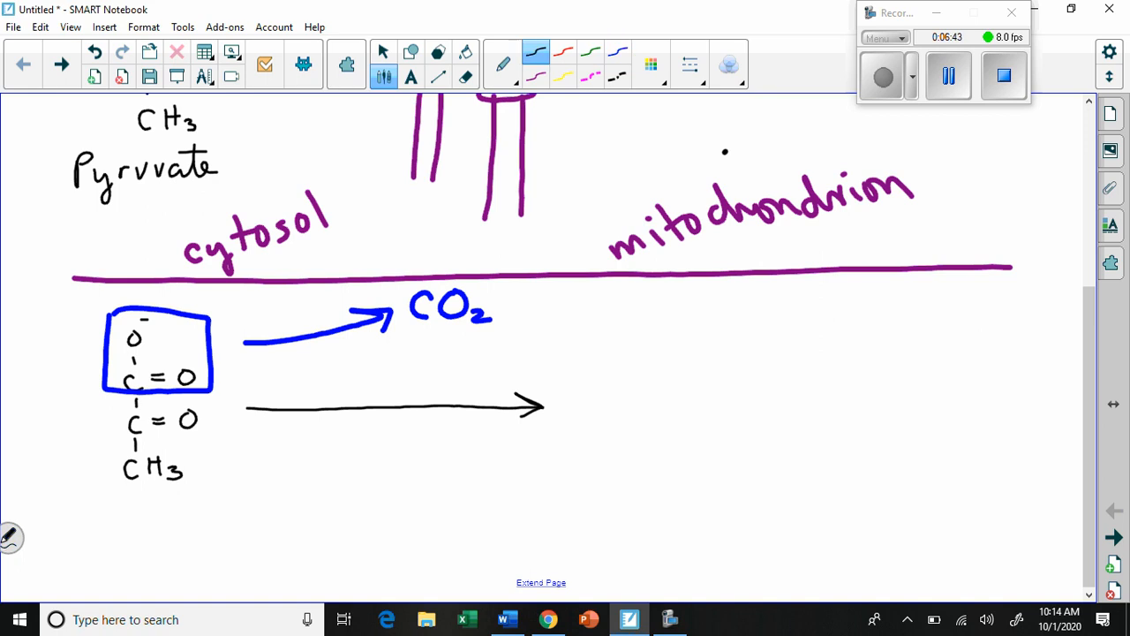
left_click(689, 64)
left_click(722, 152)
left_click(689, 65)
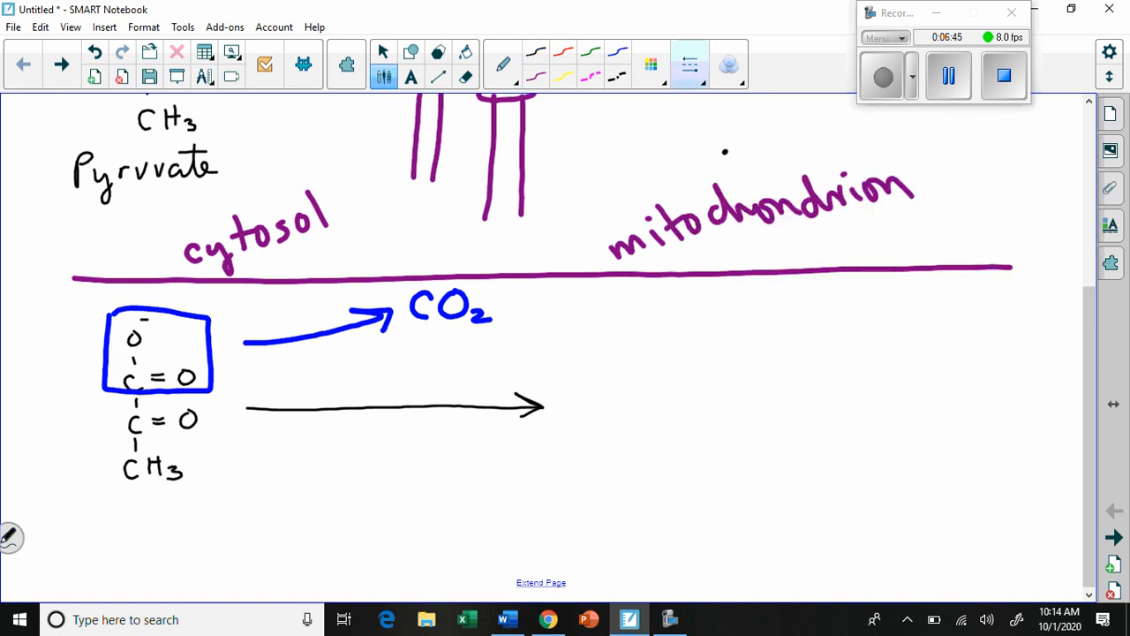
mouse_move(700, 405)
left_mouse_down()
mouse_move(692, 422)
mouse_move(726, 405)
left_mouse_up()
mouse_move(714, 413)
left_mouse_down()
mouse_move(757, 400)
mouse_move(743, 397)
left_mouse_up()
mouse_move(691, 429)
left_mouse_down()
mouse_move(690, 465)
mouse_move(705, 465)
left_mouse_up()
mouse_move(714, 443)
left_mouse_down()
mouse_move(713, 459)
mouse_move(738, 465)
mouse_move(728, 474)
left_mouse_up()
left_click_drag(691, 377, 691, 389)
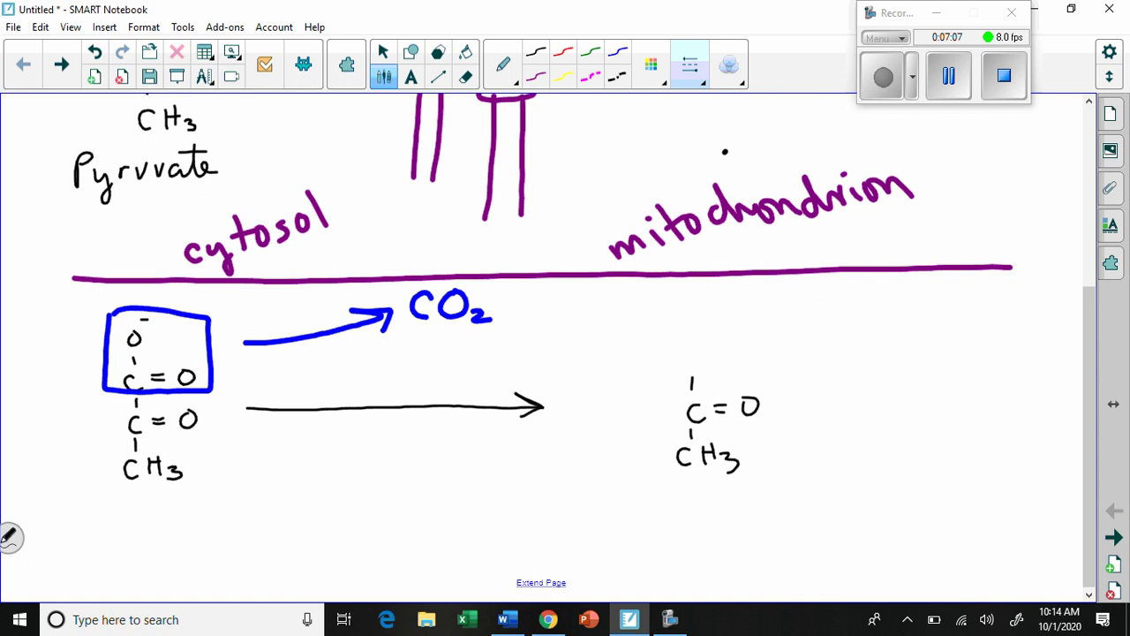
Step: Write H2O in blue below the membrane line
left_click(618, 52)
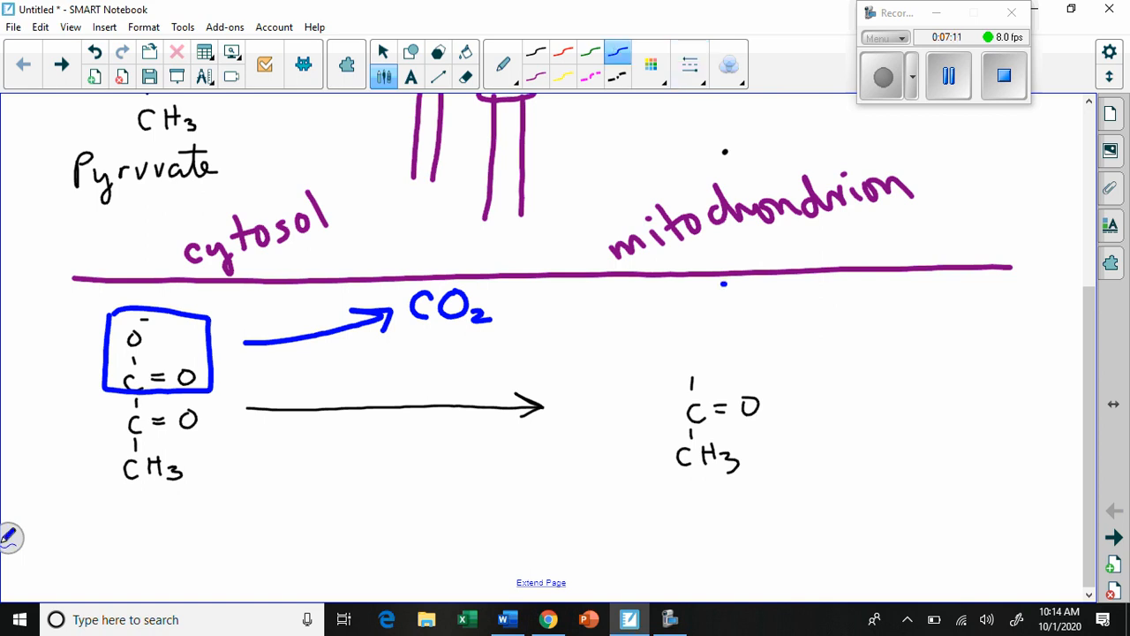
mouse_move(724, 282)
left_mouse_down()
mouse_move(718, 307)
mouse_move(733, 305)
mouse_move(732, 291)
left_mouse_up()
mouse_move(743, 293)
left_mouse_down()
mouse_move(757, 309)
mouse_move(771, 281)
left_mouse_up()
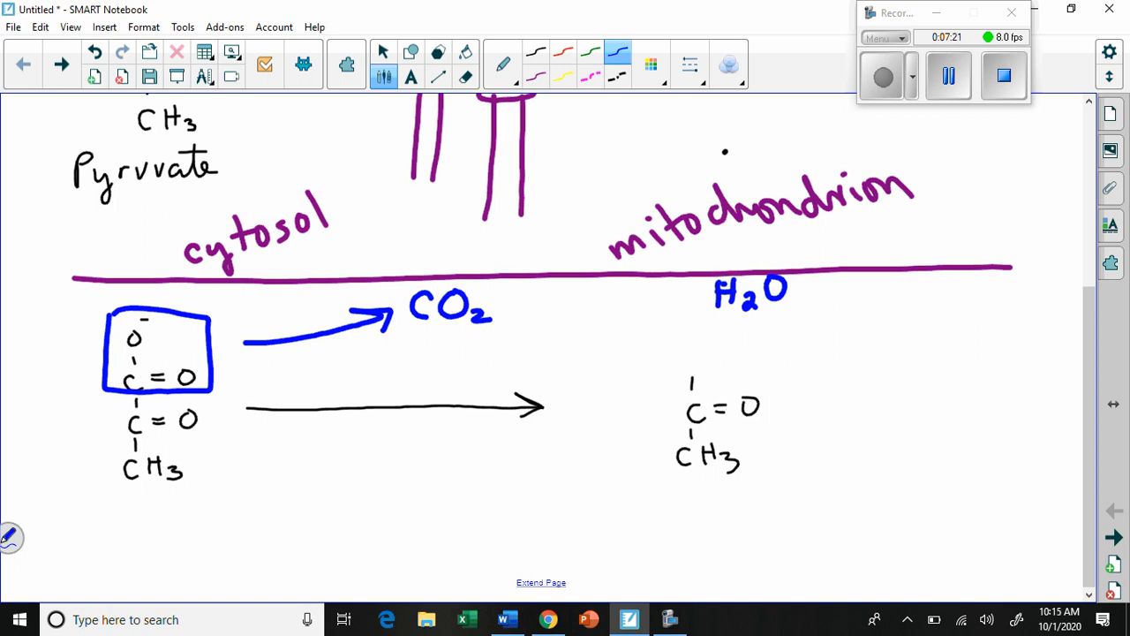
Step: With a thin pen, add an O⁻ above the fragment and a curved arrow from water's oxygen to it
left_click(690, 64)
left_click(717, 156)
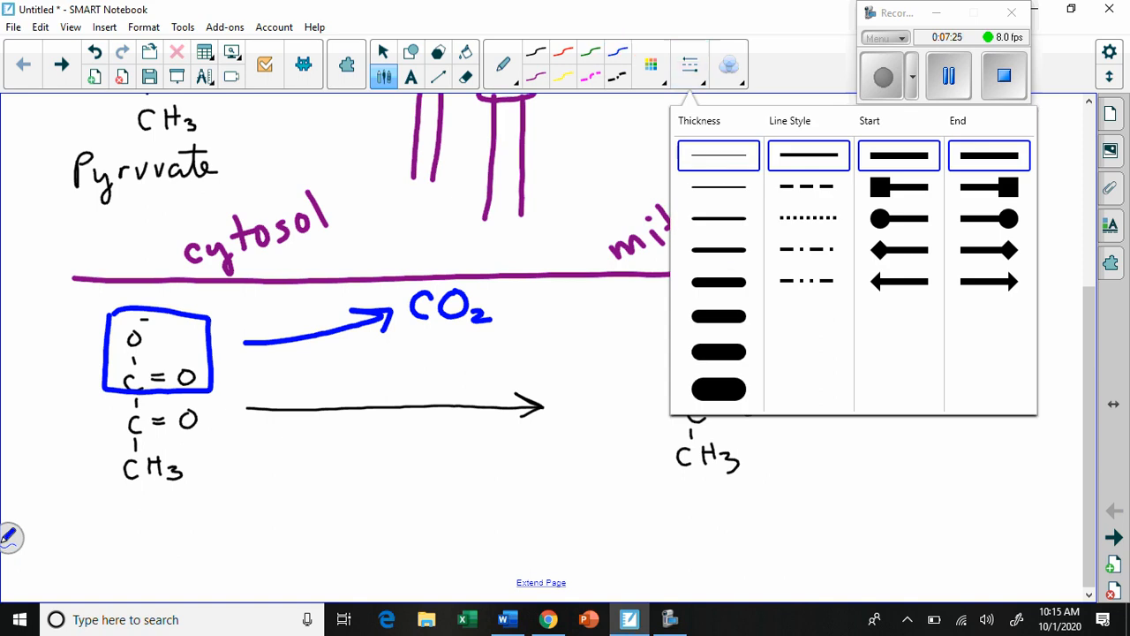
left_click(718, 218)
left_click(690, 64)
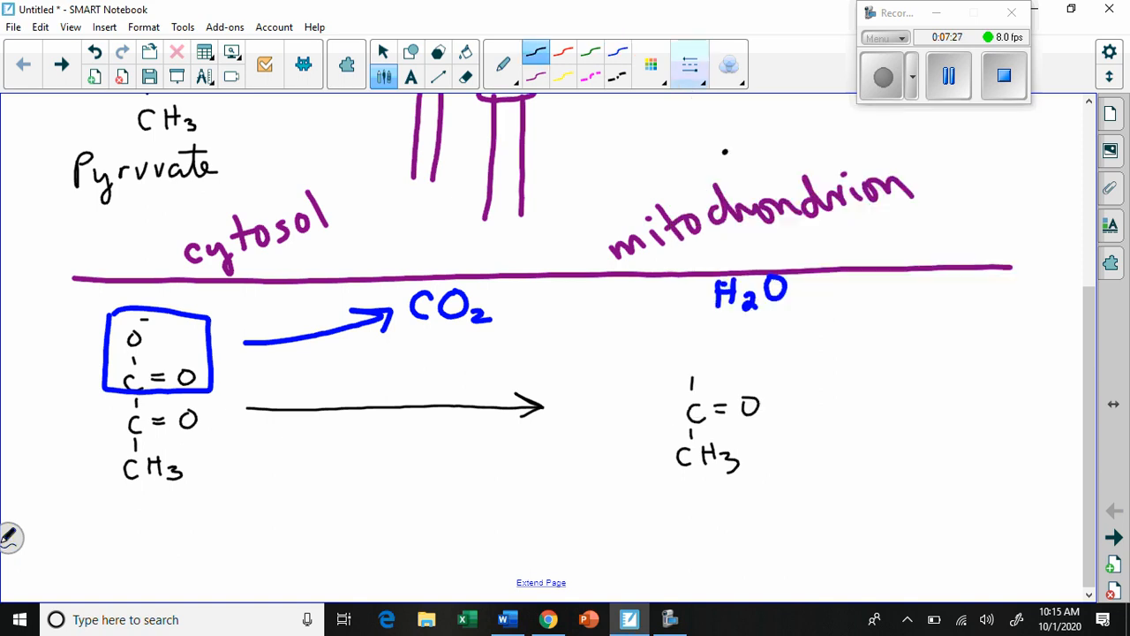
left_click(689, 63)
left_click(719, 154)
left_click(689, 64)
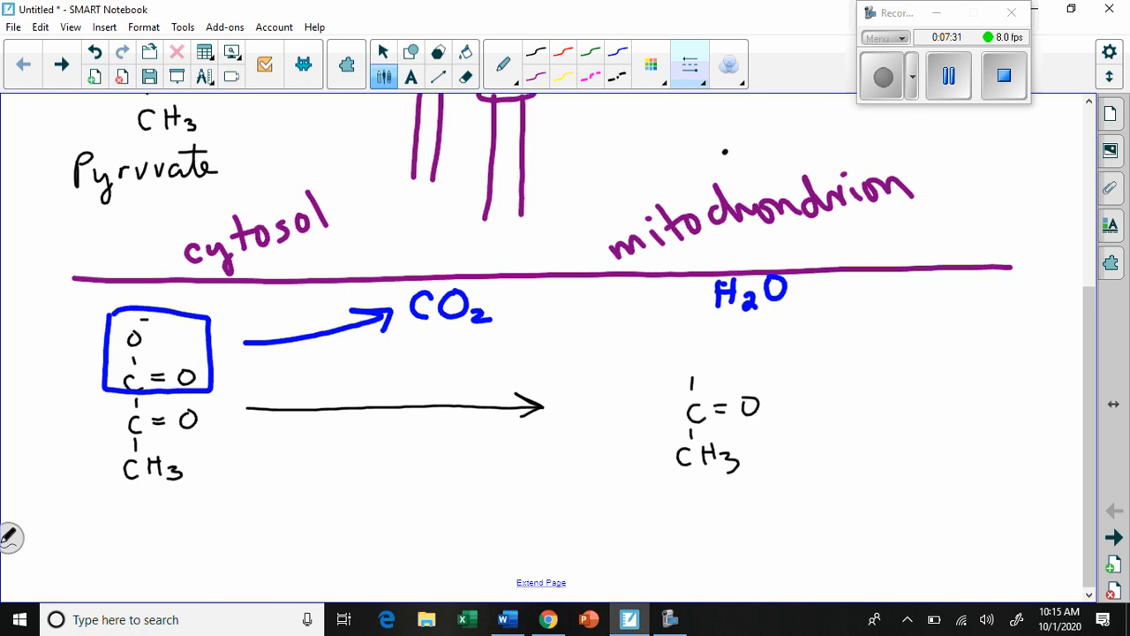
mouse_move(693, 352)
left_mouse_down()
mouse_move(687, 362)
mouse_move(707, 361)
mouse_move(692, 348)
mouse_move(717, 339)
left_mouse_up()
left_click_drag(771, 302, 727, 340)
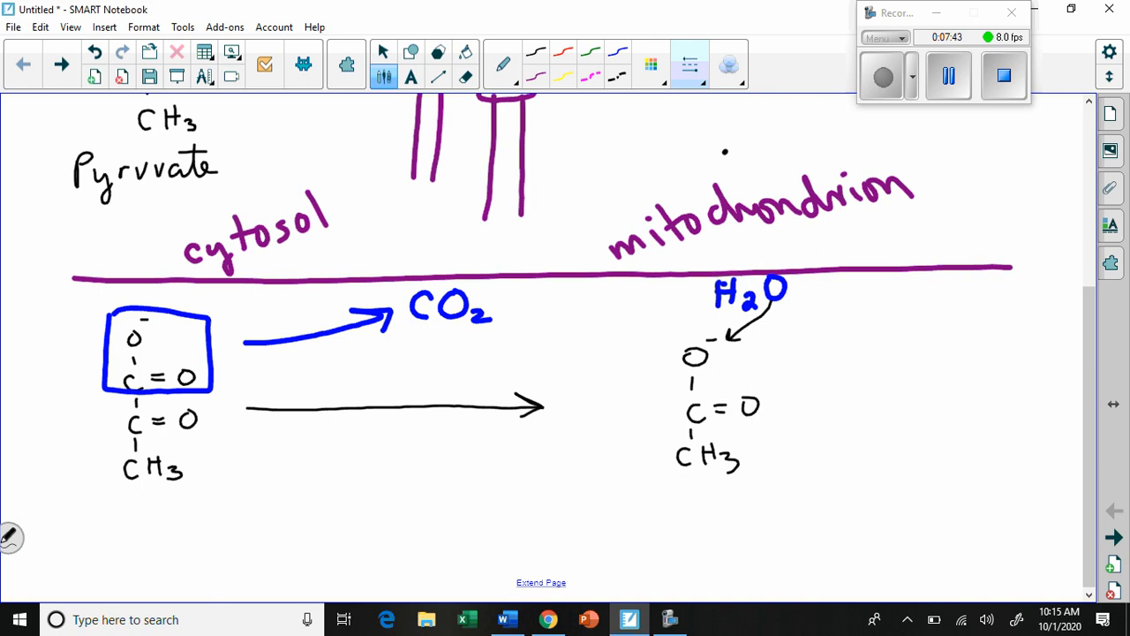
Step: Label the fragment 'acetate'
mouse_move(647, 503)
left_mouse_down()
mouse_move(648, 519)
mouse_move(685, 519)
left_mouse_up()
left_click_drag(676, 506, 733, 518)
left_click_drag(697, 492, 724, 491)
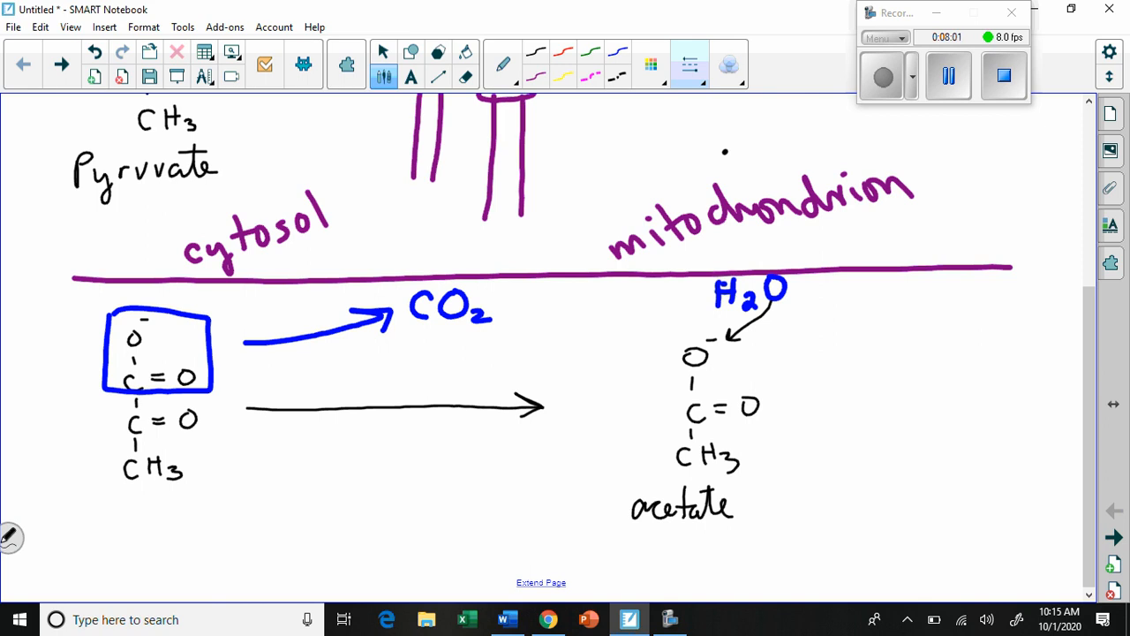
Step: Write NAD+ right of H2O and draw a red curved arrow down from it
mouse_move(853, 331)
left_mouse_down()
mouse_move(872, 309)
mouse_move(902, 328)
left_mouse_up()
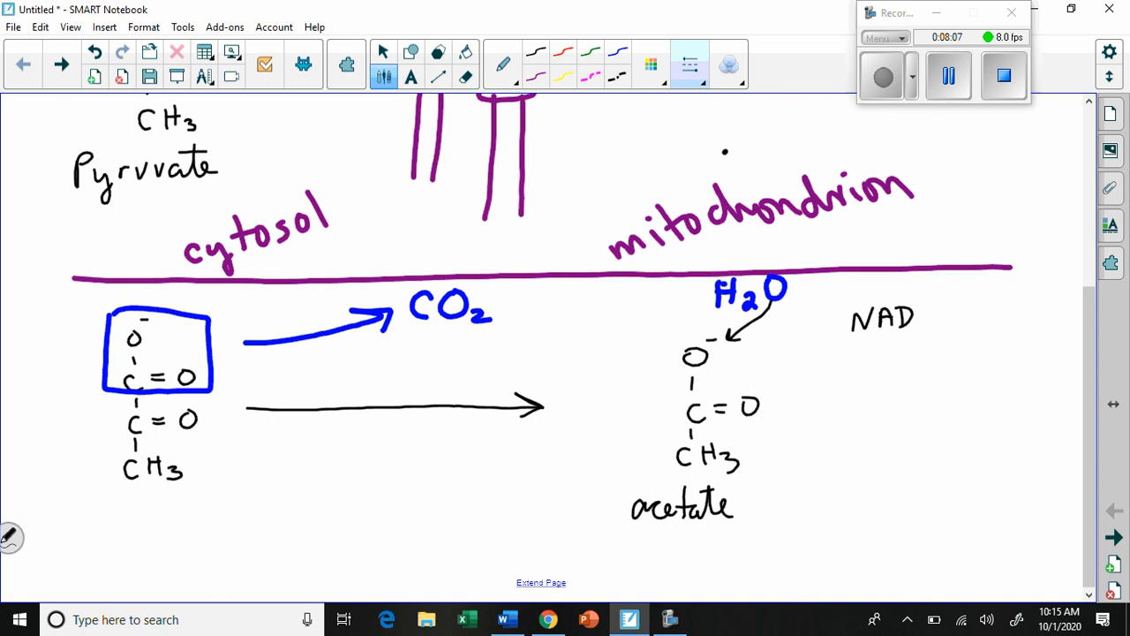
left_click_drag(915, 299, 926, 298)
left_click_drag(921, 291, 920, 305)
left_click(563, 51)
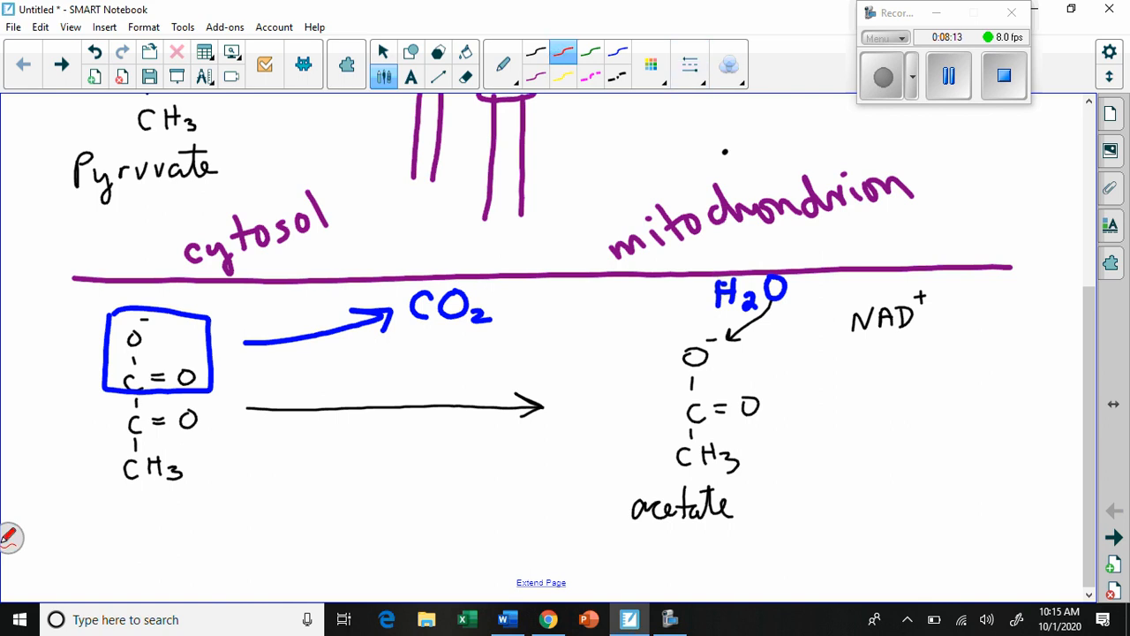
mouse_move(866, 346)
left_mouse_down()
mouse_move(802, 380)
mouse_move(784, 410)
mouse_move(797, 446)
mouse_move(863, 484)
mouse_move(850, 450)
left_mouse_up()
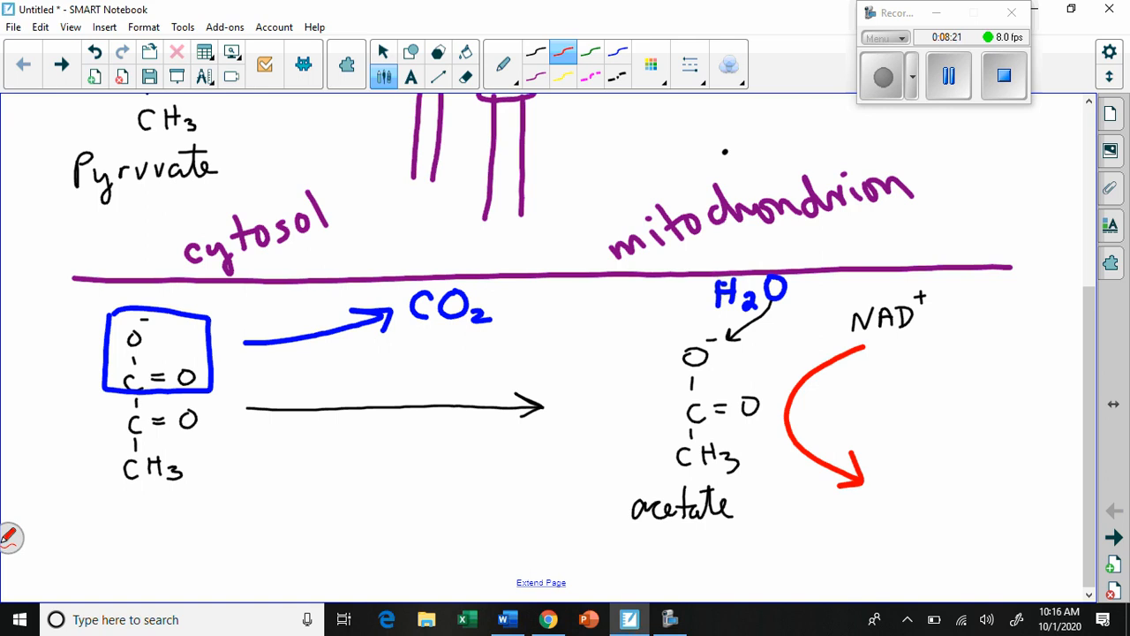
Step: Reset the pen to the thinnest line width
left_click(690, 64)
left_click(465, 76)
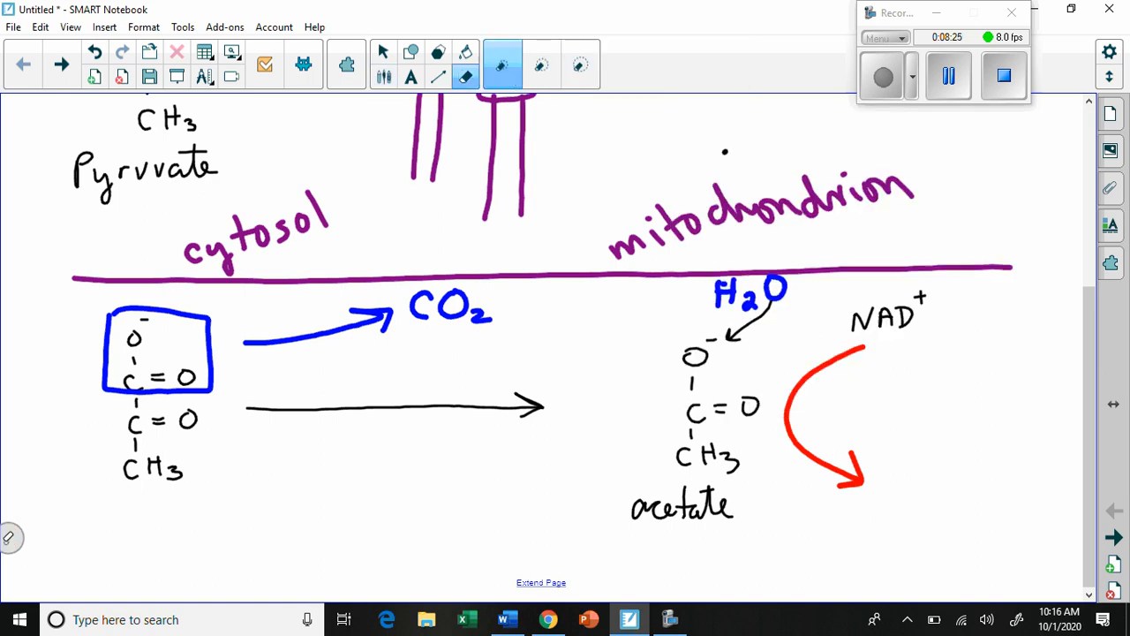
left_click(383, 77)
left_click(689, 64)
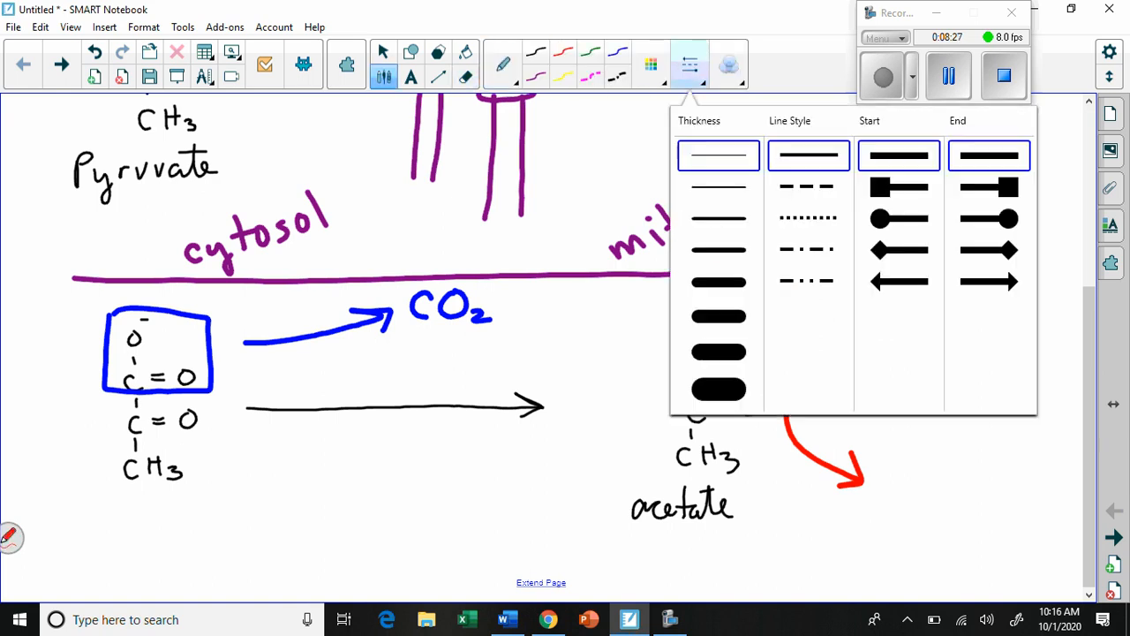
left_click(719, 218)
left_click(732, 151)
left_click(689, 64)
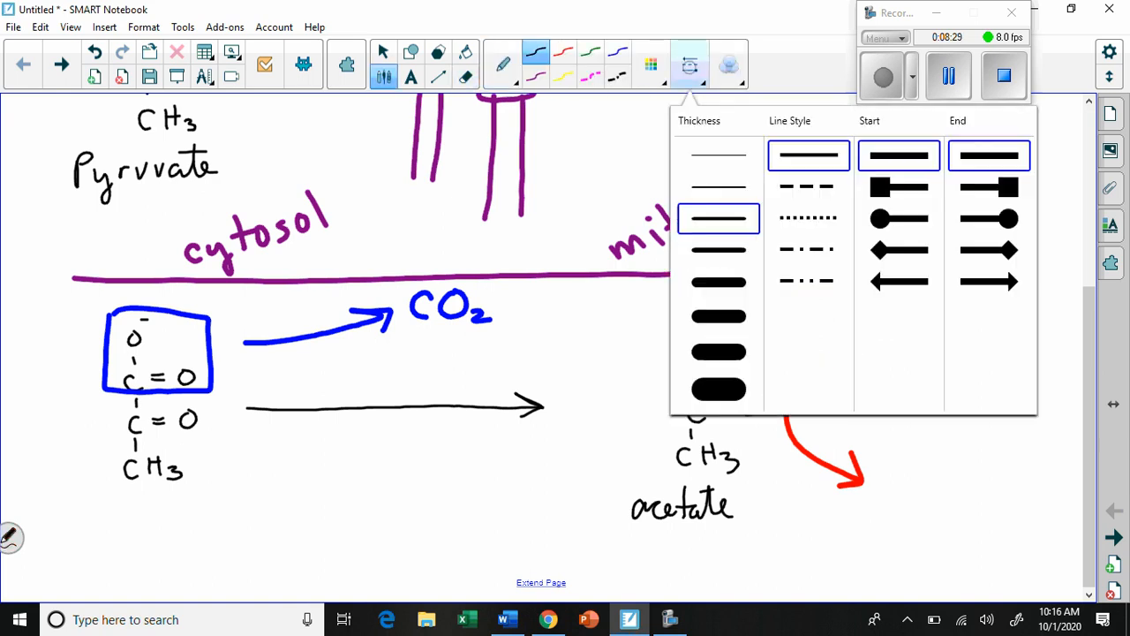
left_click(718, 154)
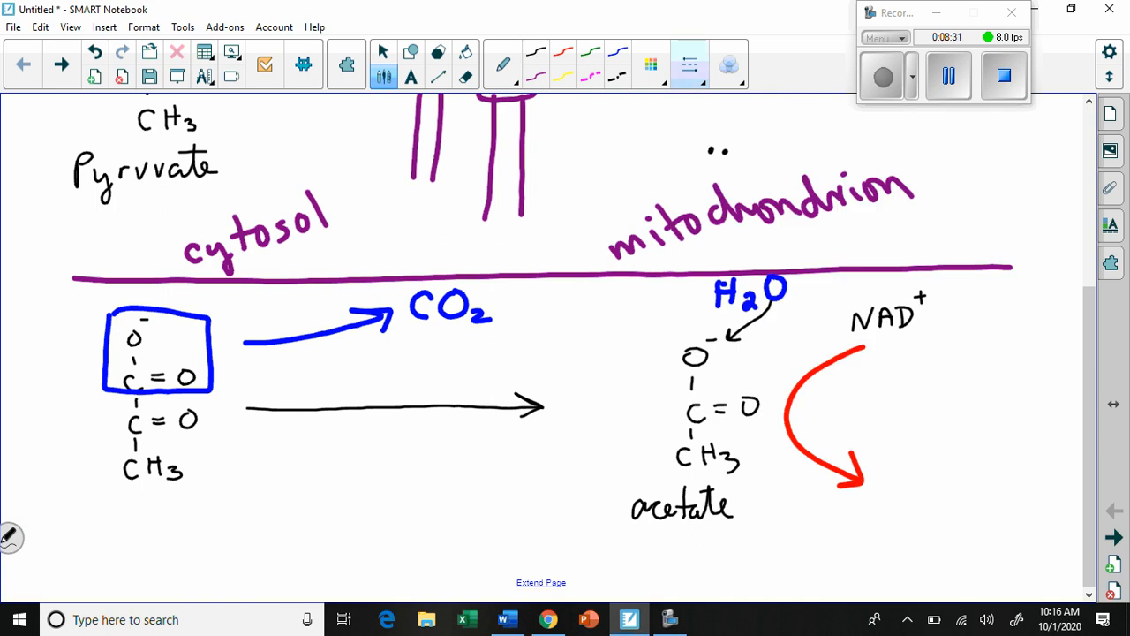
Step: Write NADH + H+ at the arrow tip, circle water's hydrogens and arrow them to the H+
mouse_move(874, 496)
left_mouse_down()
mouse_move(891, 477)
mouse_move(904, 471)
mouse_move(913, 491)
mouse_move(914, 478)
left_mouse_up()
mouse_move(921, 472)
left_mouse_down()
mouse_move(924, 495)
mouse_move(941, 496)
mouse_move(956, 492)
mouse_move(955, 479)
mouse_move(986, 487)
mouse_move(996, 475)
left_mouse_up()
mouse_move(1022, 457)
left_mouse_down()
mouse_move(1022, 484)
mouse_move(1038, 482)
mouse_move(1056, 440)
left_mouse_up()
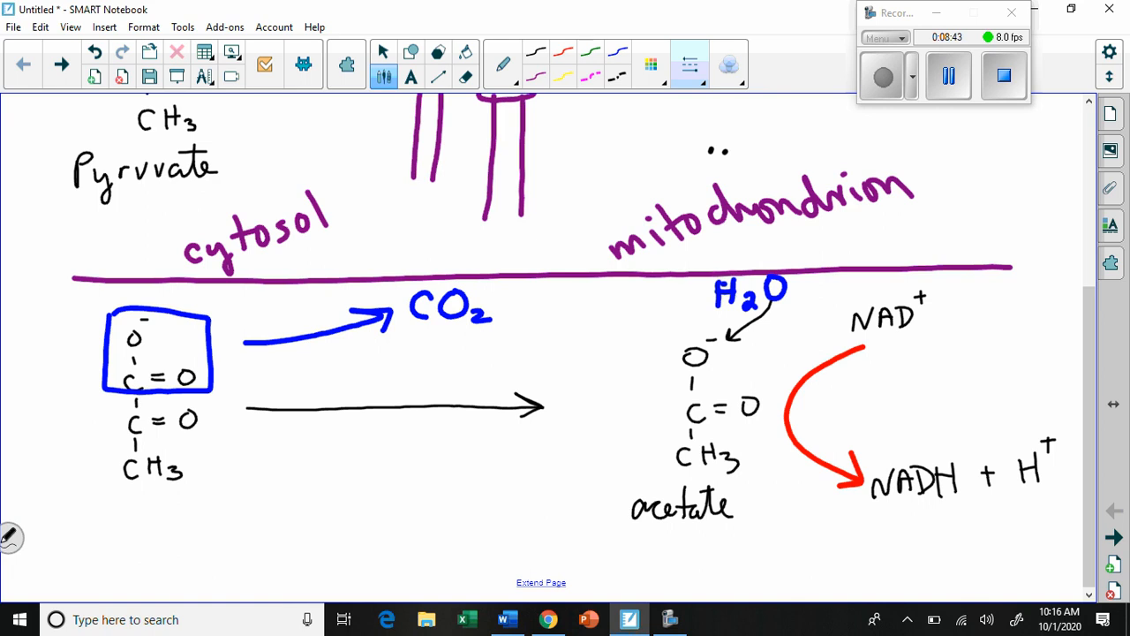
mouse_move(706, 265)
left_mouse_down()
mouse_move(717, 316)
mouse_move(758, 269)
mouse_move(693, 271)
mouse_move(883, 248)
mouse_move(1055, 317)
mouse_move(1008, 424)
left_mouse_up()
left_click_drag(1008, 423, 1030, 423)
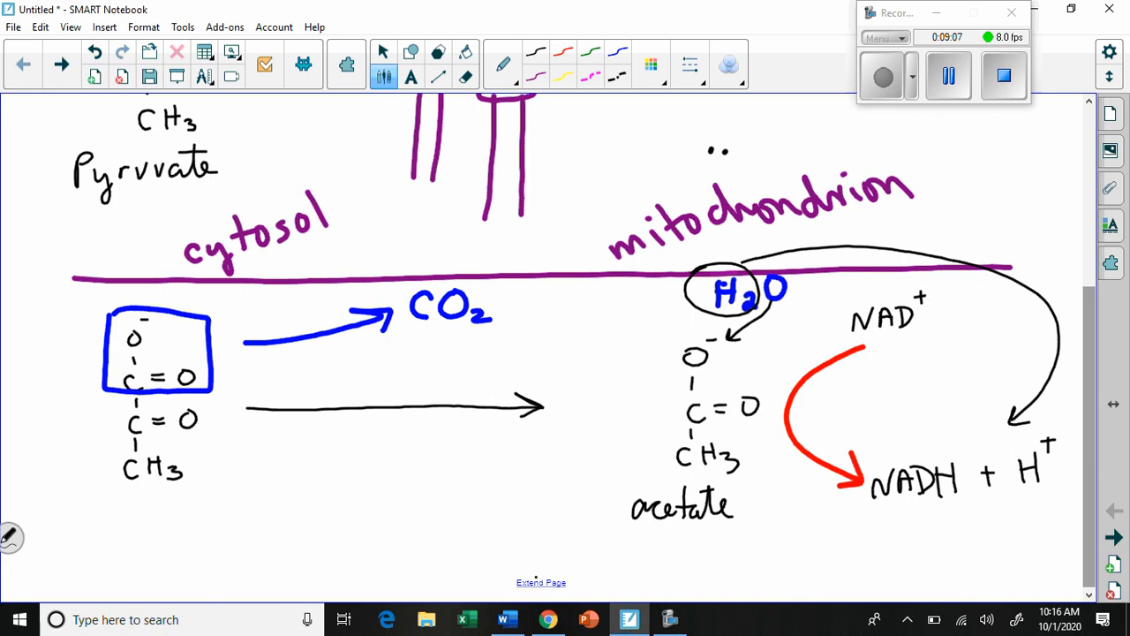
Step: Write 'Coenzyme A' with 'Co' beneath it and a curved arrow up to acetate, after extending the page
left_click(540, 582)
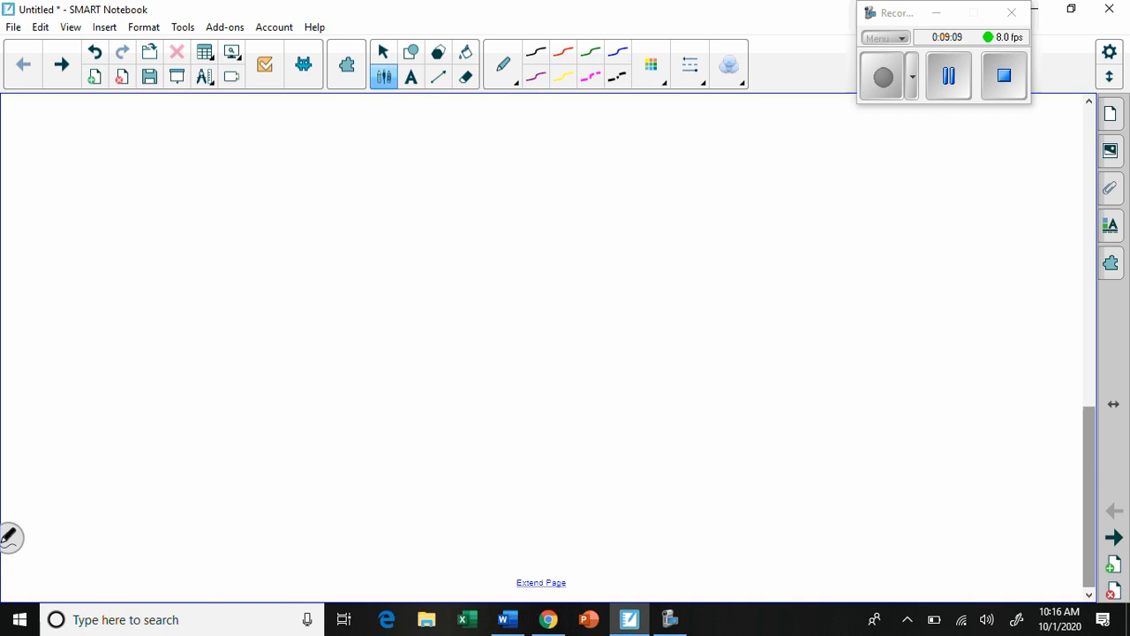
left_click_drag(1084, 435, 1081, 308)
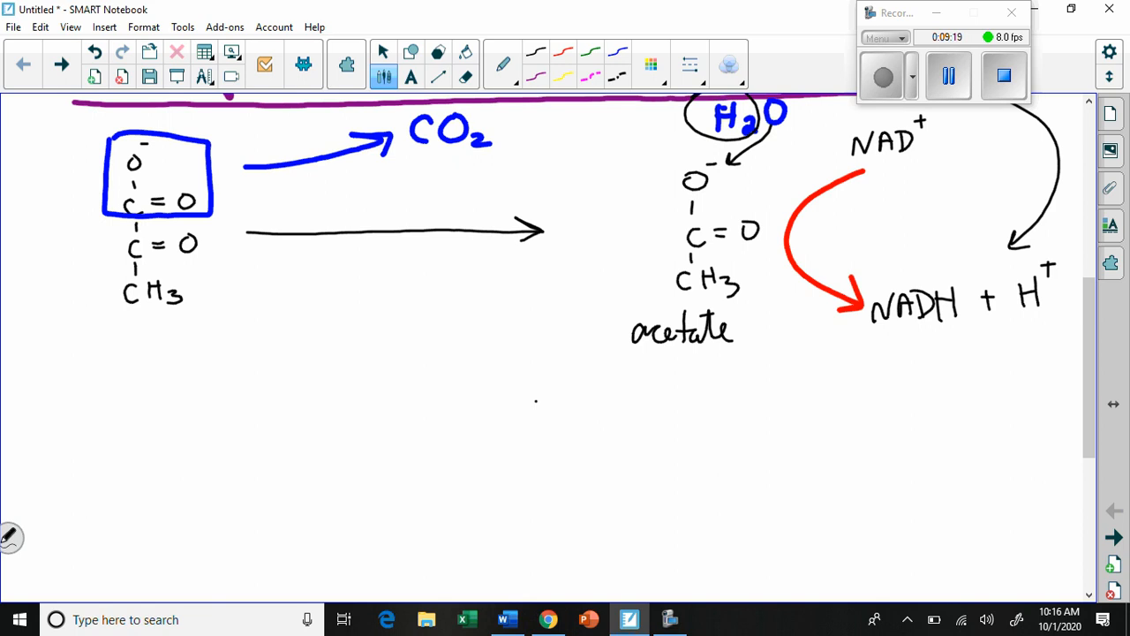
mouse_move(466, 380)
left_mouse_down()
mouse_move(465, 403)
mouse_move(480, 393)
mouse_move(526, 408)
mouse_move(526, 428)
mouse_move(561, 438)
mouse_move(579, 407)
mouse_move(643, 417)
mouse_move(655, 392)
mouse_move(674, 425)
mouse_move(657, 408)
left_mouse_up()
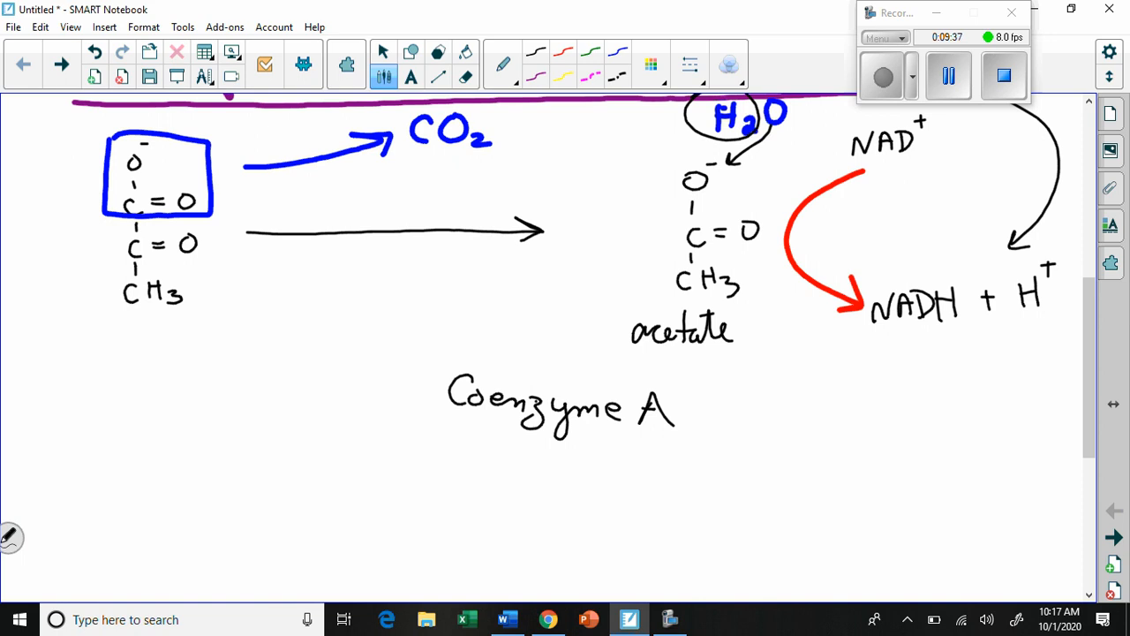
mouse_move(507, 438)
left_mouse_down()
mouse_move(505, 457)
mouse_move(520, 446)
mouse_move(556, 458)
mouse_move(554, 446)
mouse_move(536, 422)
mouse_move(476, 442)
mouse_move(529, 477)
mouse_move(565, 432)
left_mouse_up()
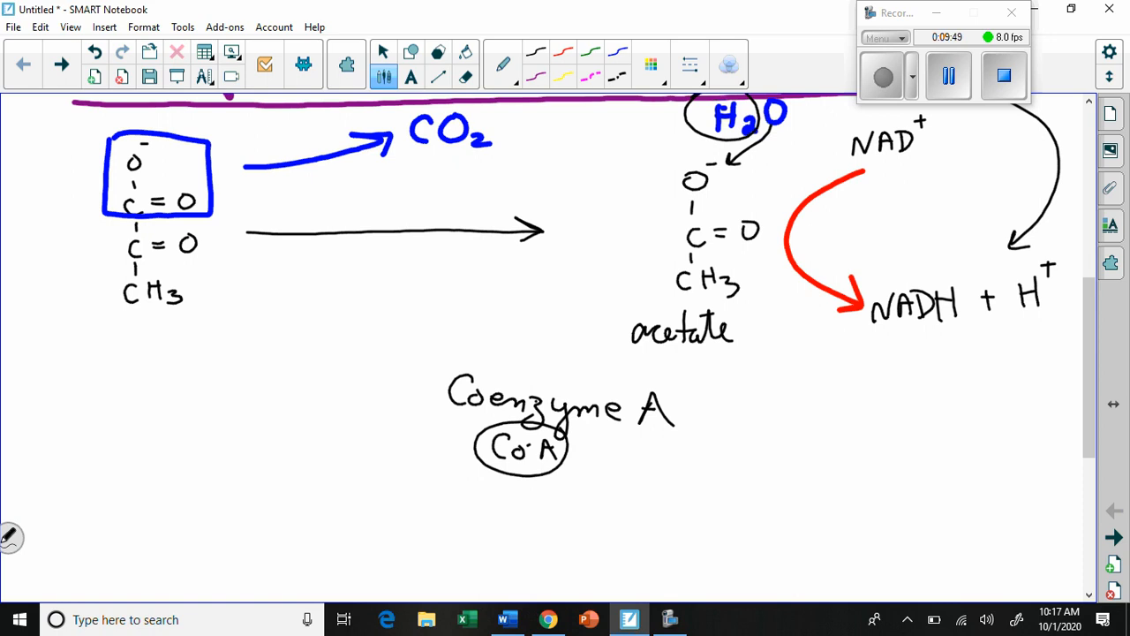
mouse_move(632, 455)
left_mouse_down()
mouse_move(697, 446)
mouse_move(732, 374)
mouse_move(745, 374)
left_mouse_up()
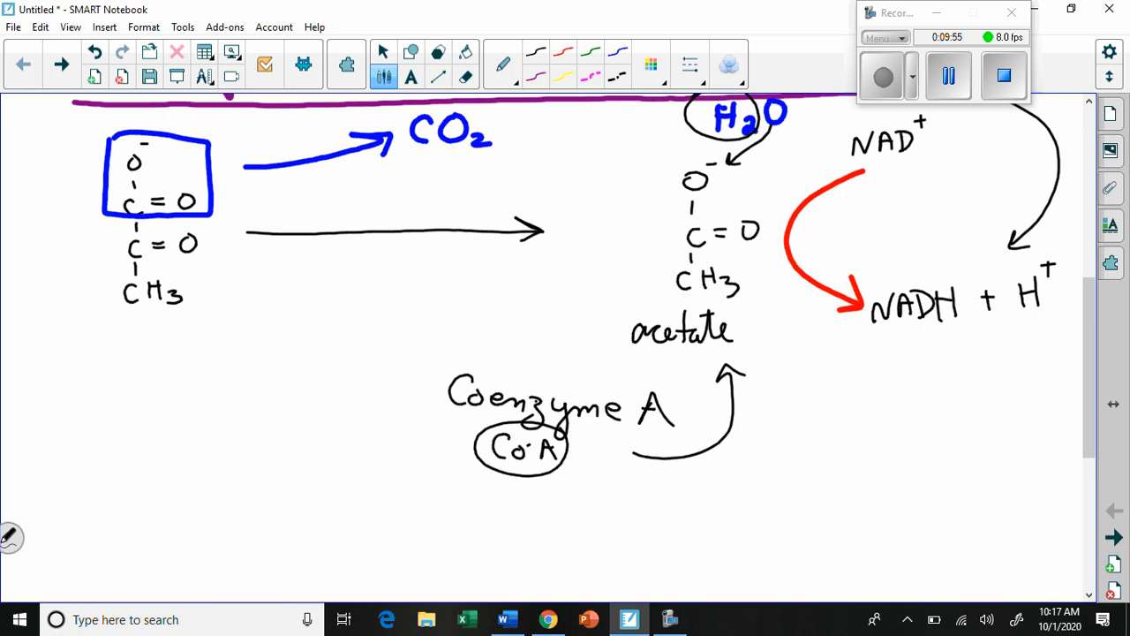
scroll(582, 353, "down", 3)
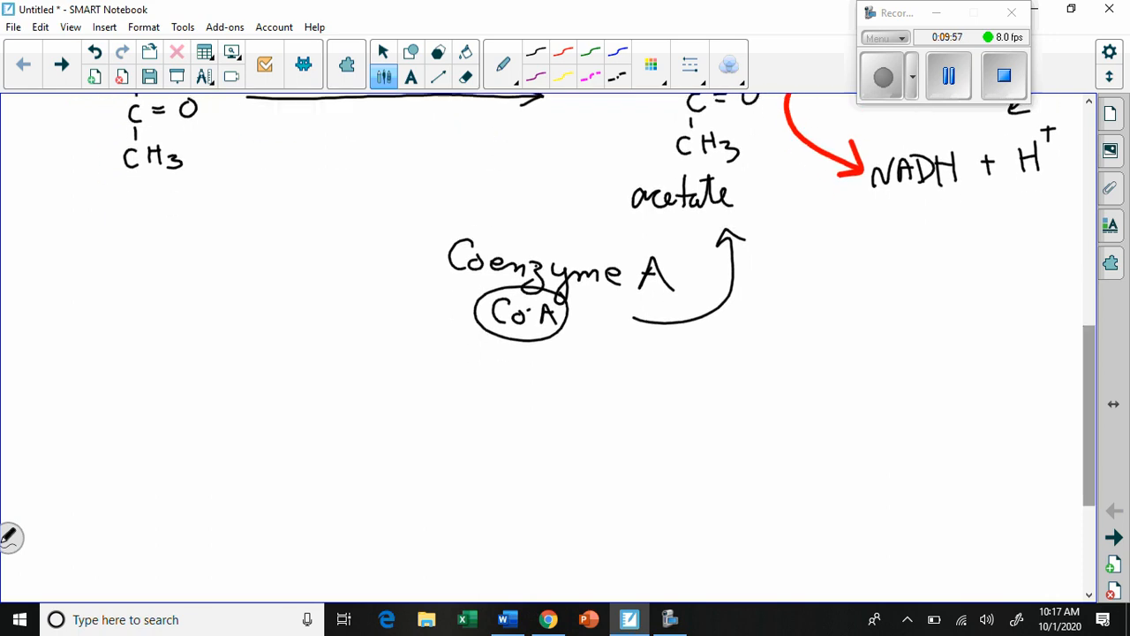
Step: Draw a black down arrow from acetate, then S– and its bond in the thinnest line width
left_click(535, 51)
left_click_drag(788, 225, 811, 251)
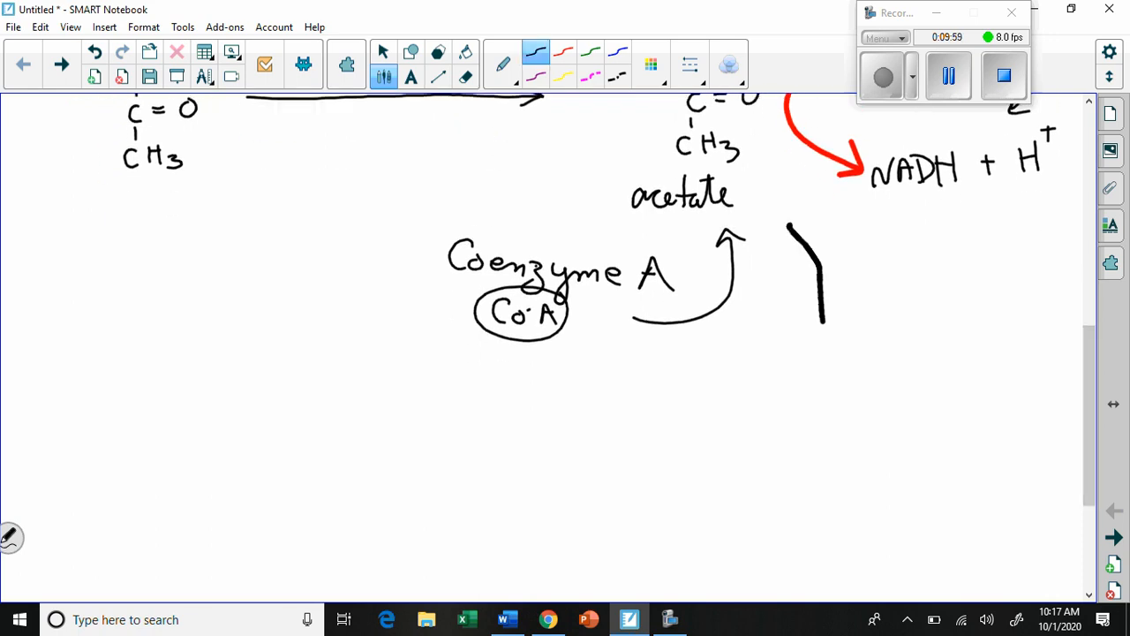
mouse_move(828, 346)
left_mouse_down()
mouse_move(832, 395)
mouse_move(849, 371)
left_mouse_up()
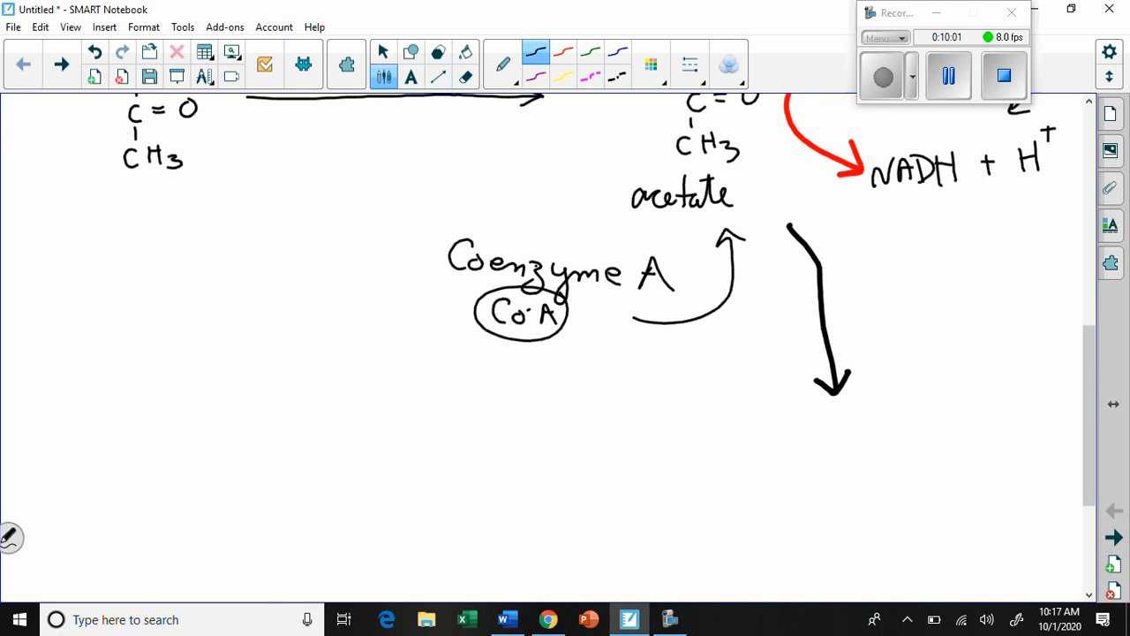
scroll(547, 344, "down", 3)
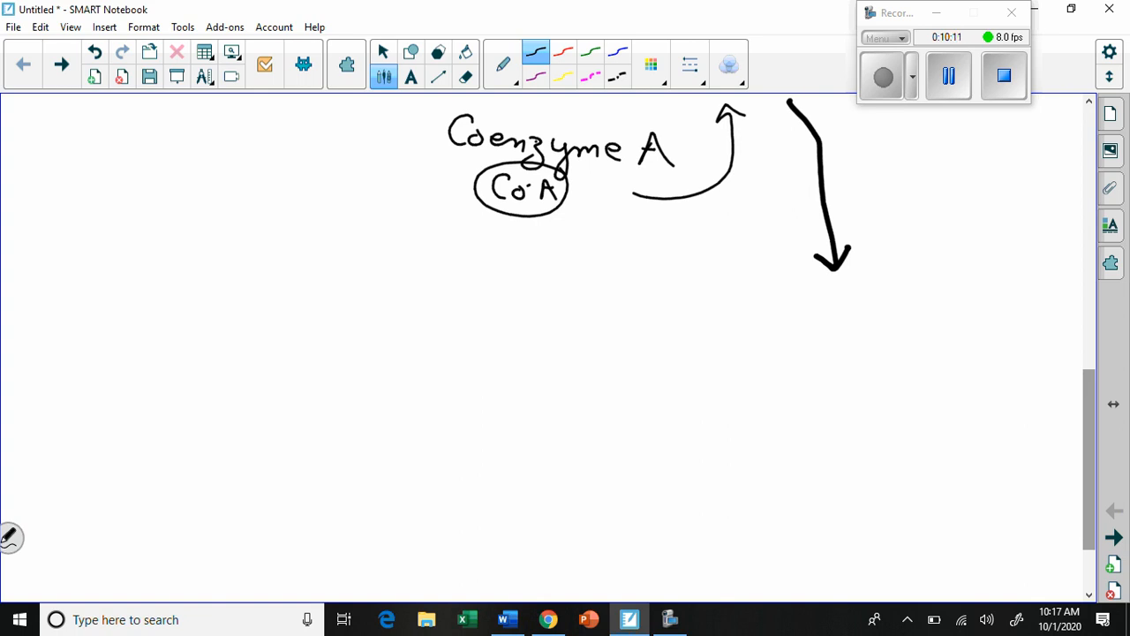
mouse_move(719, 325)
left_mouse_down()
mouse_move(698, 352)
mouse_move(757, 336)
mouse_move(794, 350)
mouse_move(807, 334)
mouse_move(849, 346)
mouse_move(842, 327)
left_mouse_up()
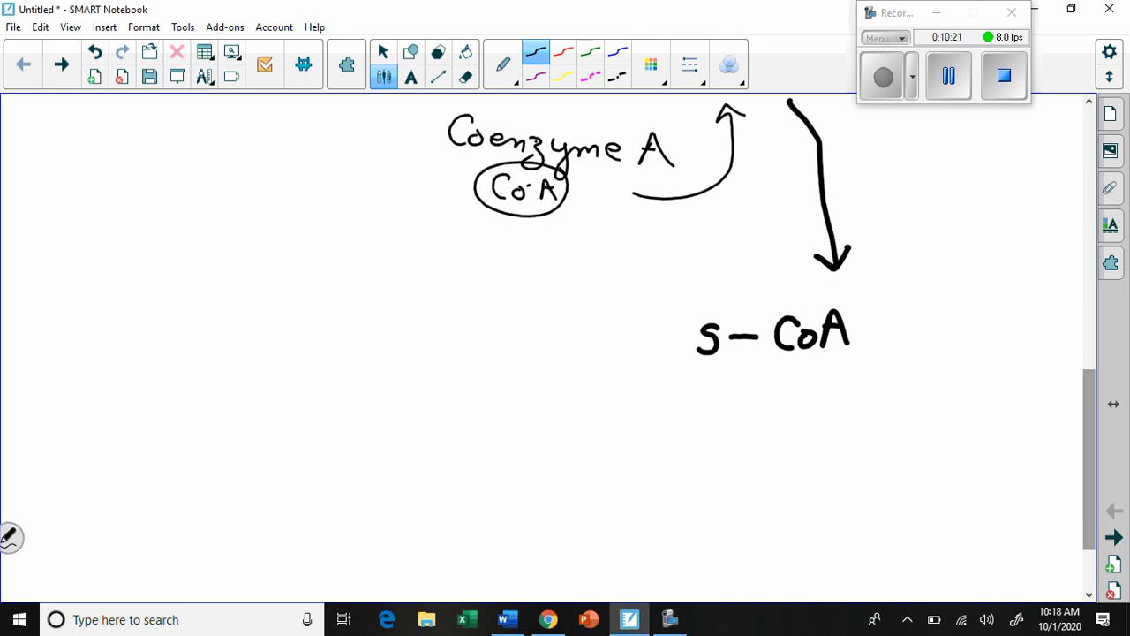
left_click(689, 64)
left_click(719, 154)
left_click(690, 64)
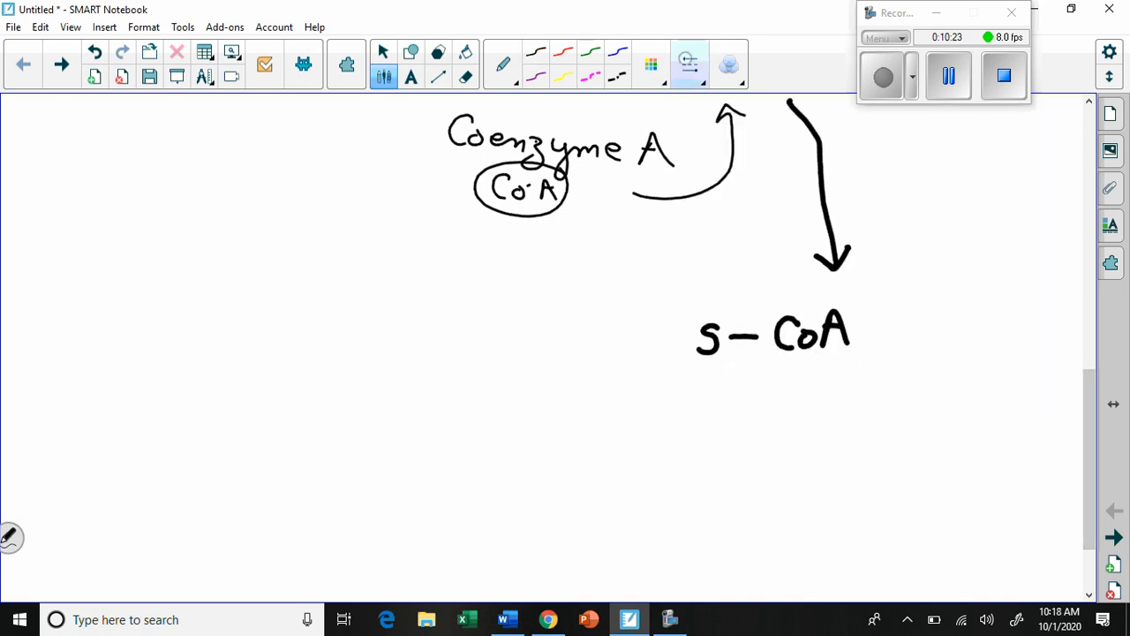
left_click(706, 360)
left_click_drag(703, 362, 706, 394)
Step: Write C=O and CH3 below the S–CoA bond to complete the structure
mouse_move(705, 408)
left_mouse_down()
mouse_move(702, 428)
mouse_move(738, 408)
left_mouse_up()
left_click_drag(718, 417, 775, 401)
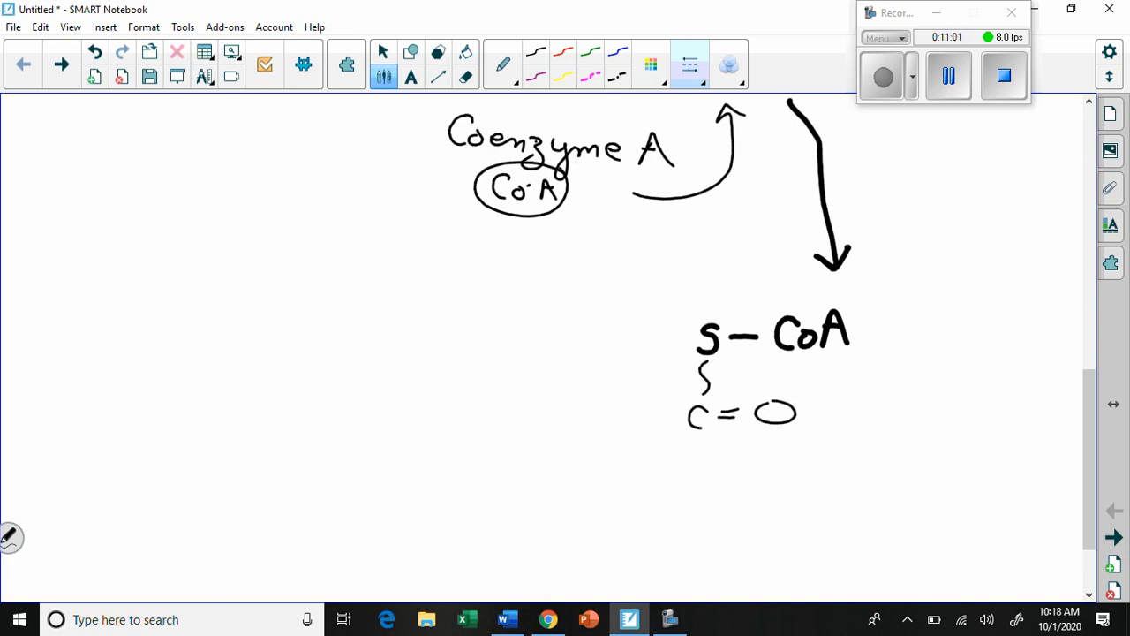
left_click_drag(699, 441, 691, 489)
mouse_move(714, 472)
left_mouse_down()
mouse_move(714, 490)
mouse_move(731, 481)
left_mouse_up()
mouse_move(729, 482)
left_mouse_down()
mouse_move(741, 490)
mouse_move(727, 500)
left_mouse_up()
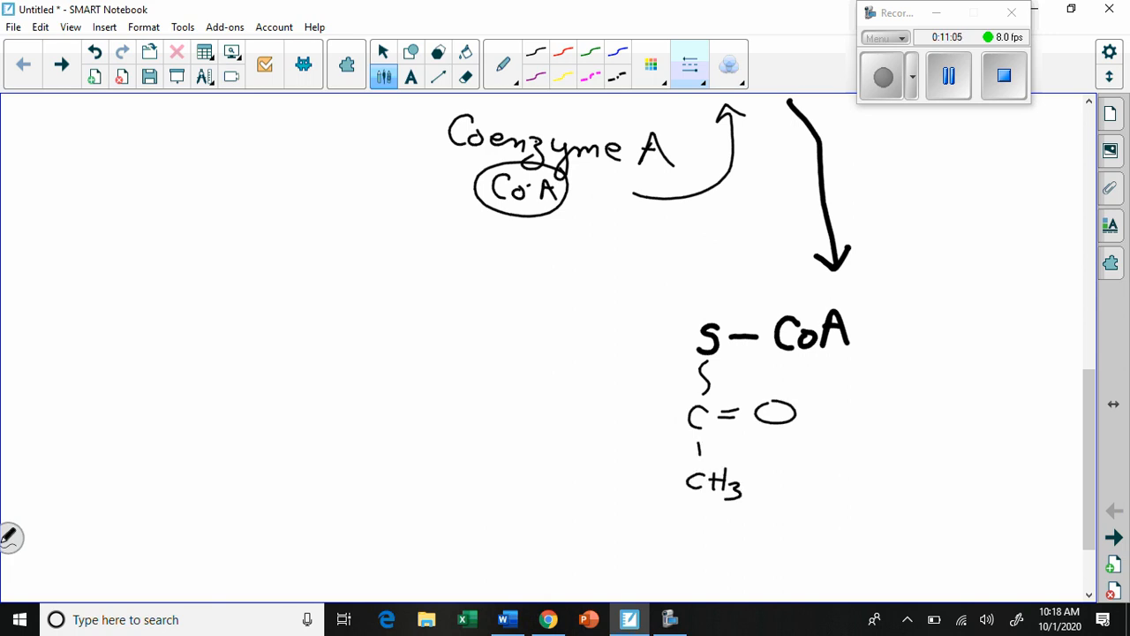
Step: Label the structure 'Acetyl CoA' to its left
mouse_move(316, 343)
left_mouse_down()
mouse_move(341, 343)
mouse_move(337, 329)
left_mouse_up()
mouse_move(364, 330)
left_mouse_down()
mouse_move(403, 343)
mouse_move(414, 328)
mouse_move(424, 362)
left_mouse_up()
left_click_drag(448, 305, 450, 339)
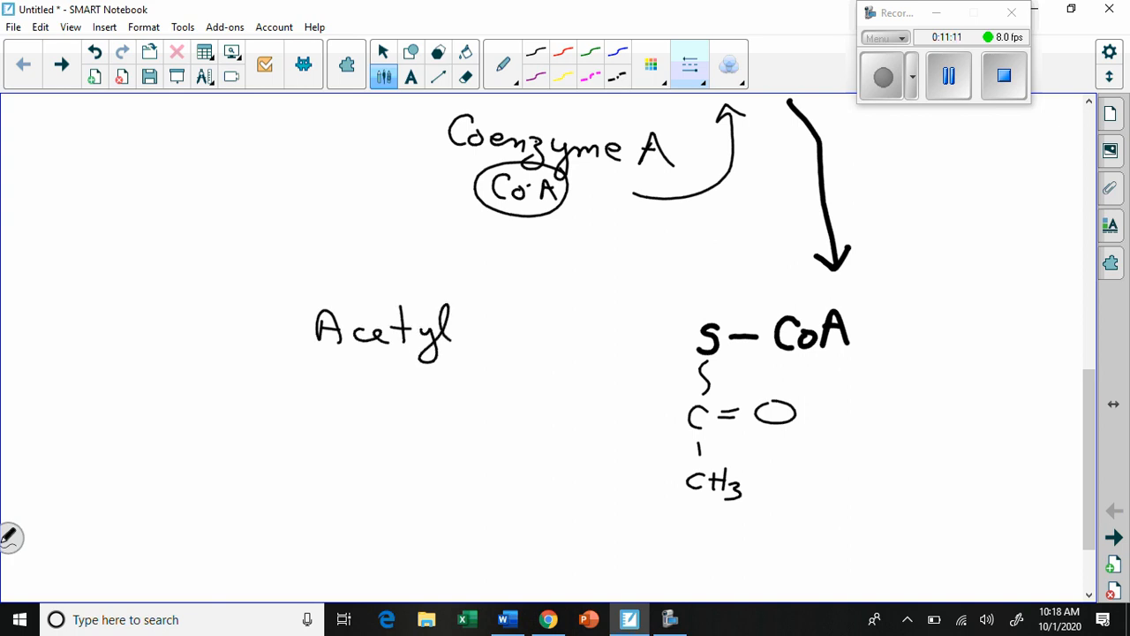
mouse_move(521, 312)
left_mouse_down()
mouse_move(521, 343)
mouse_move(525, 328)
mouse_move(563, 339)
mouse_move(562, 324)
left_mouse_up()
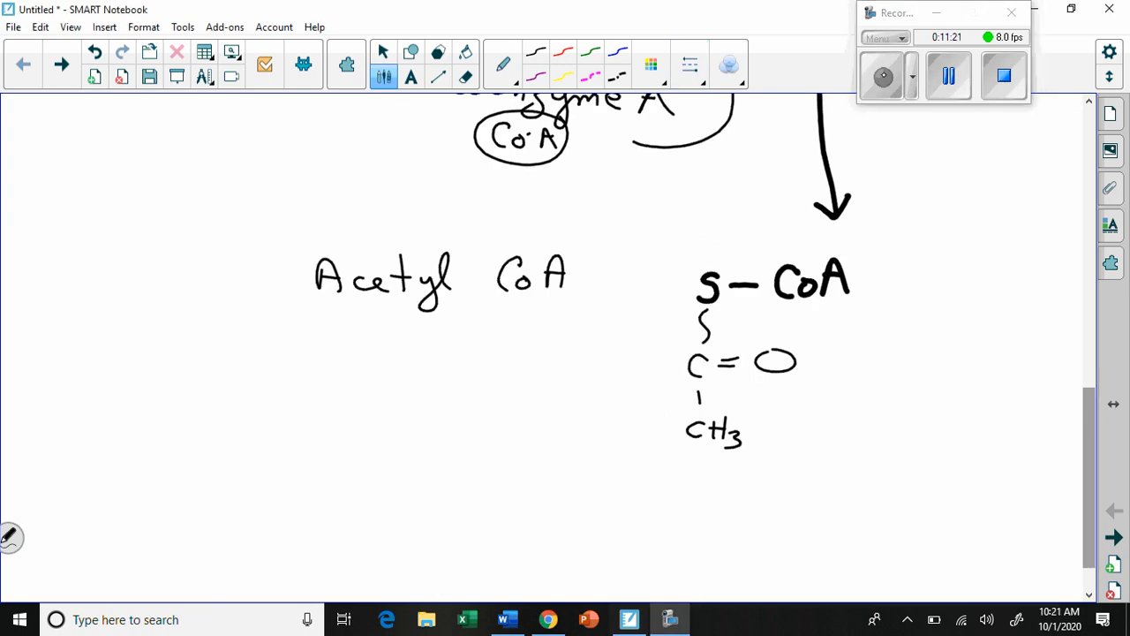
scroll(547, 344, "down", 1)
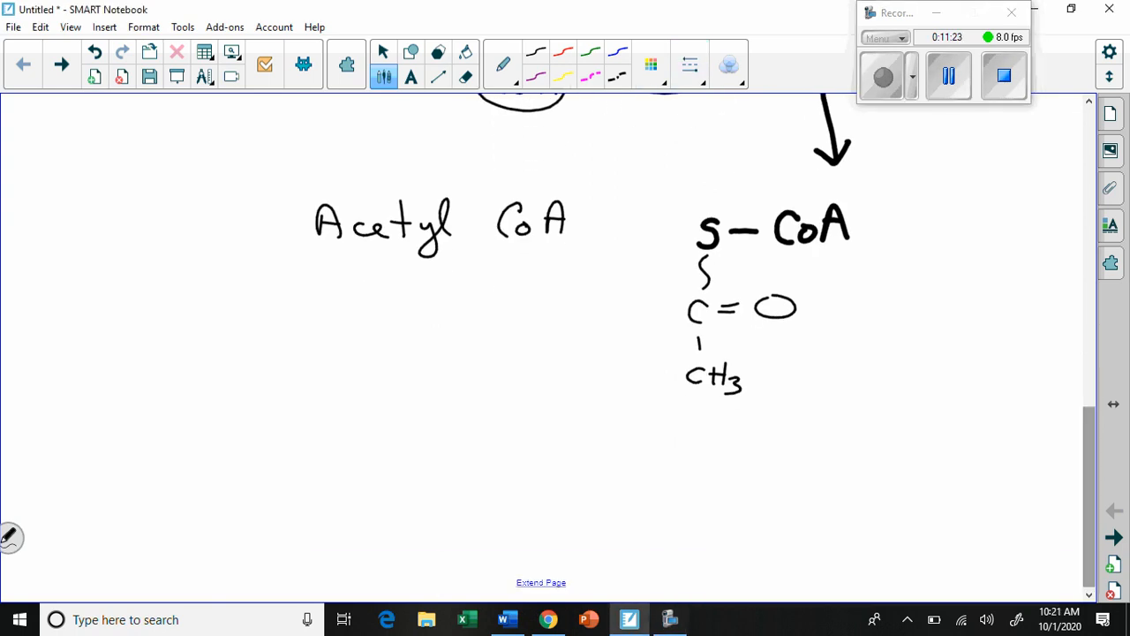
Step: Extend the page, write 'Pyruvate' in black under the left structure, and mark it 'x2' in blue
left_click(521, 581)
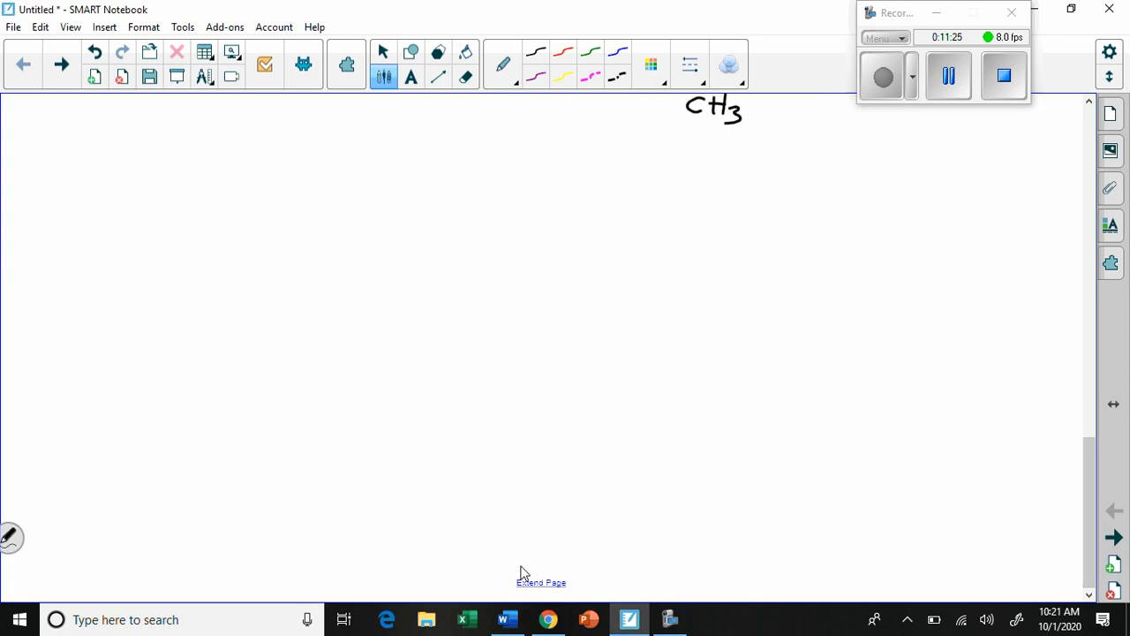
scroll(1087, 422, "up", 2)
left_click_drag(1086, 422, 1089, 244)
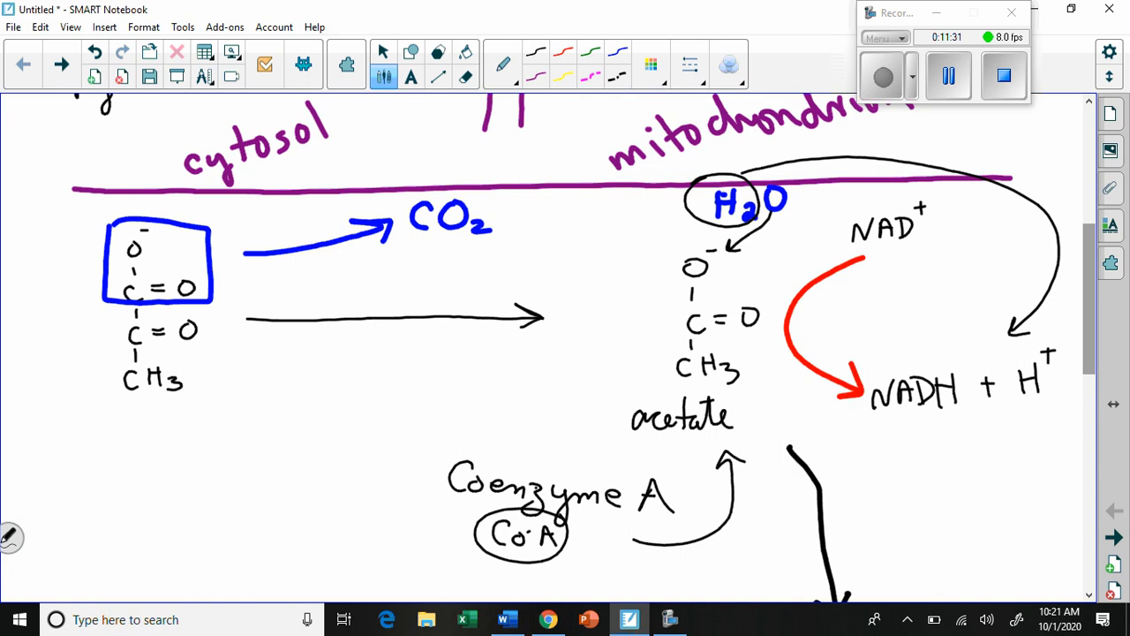
left_click_drag(61, 429, 62, 463)
mouse_move(62, 427)
left_mouse_down()
mouse_move(63, 441)
mouse_move(96, 444)
mouse_move(99, 460)
mouse_move(124, 426)
left_mouse_up()
left_click_drag(128, 426, 180, 438)
mouse_move(185, 414)
left_mouse_down()
mouse_move(187, 437)
mouse_move(204, 424)
left_mouse_up()
left_click_drag(169, 415, 194, 409)
left_click(618, 53)
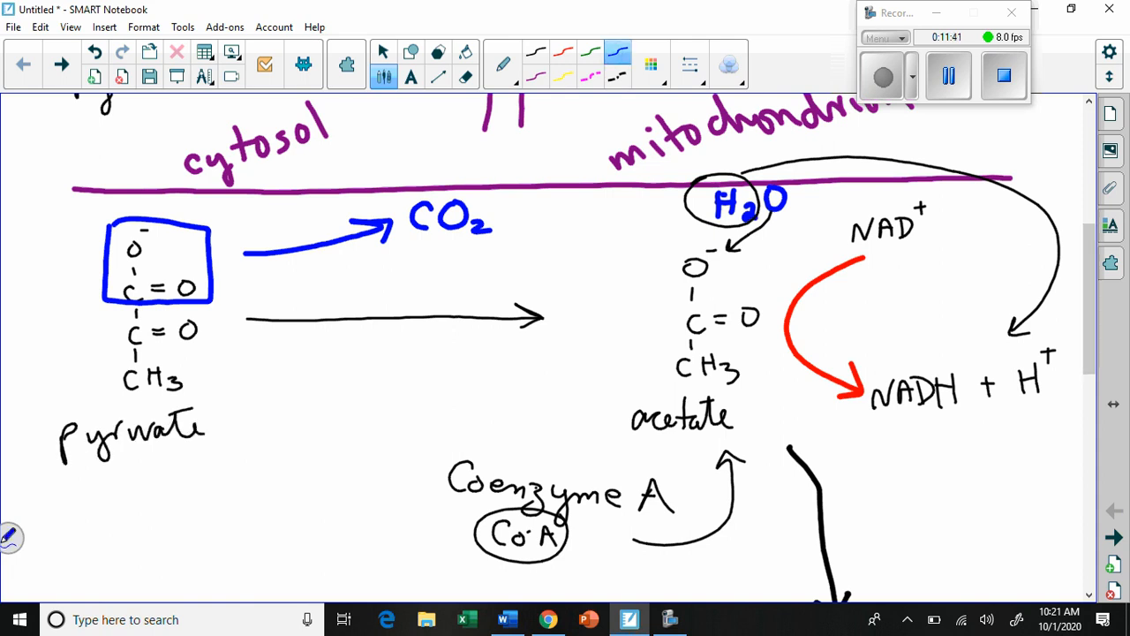
mouse_move(20, 231)
left_mouse_down()
mouse_move(31, 259)
mouse_move(46, 238)
mouse_move(83, 237)
left_mouse_up()
scroll(547, 345, "down", 5)
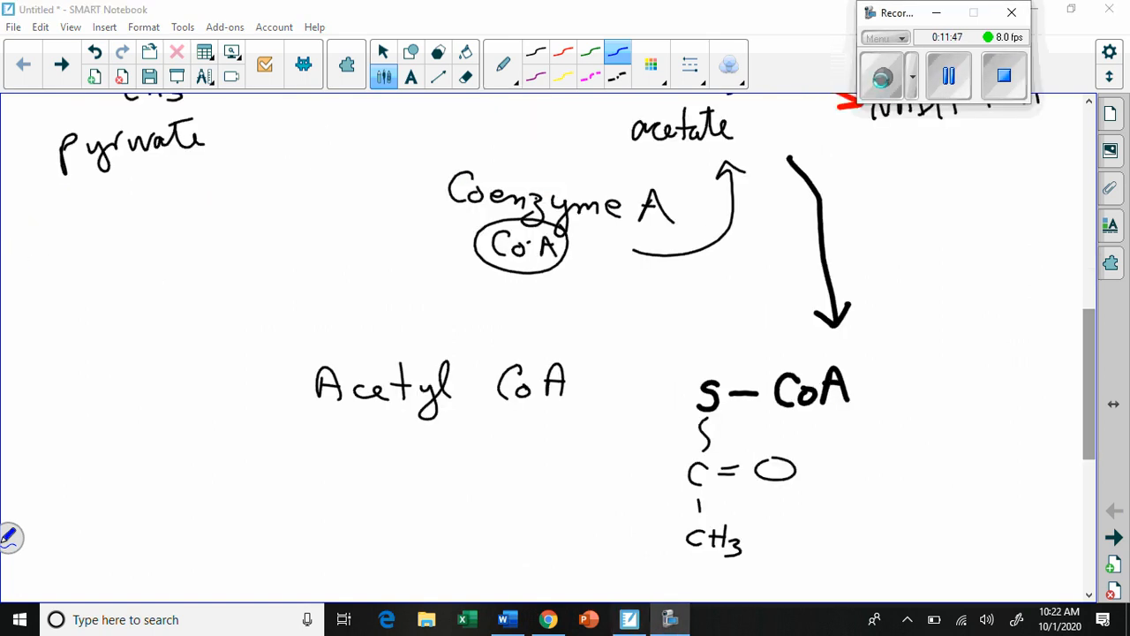
left_click_drag(1095, 333, 1095, 260)
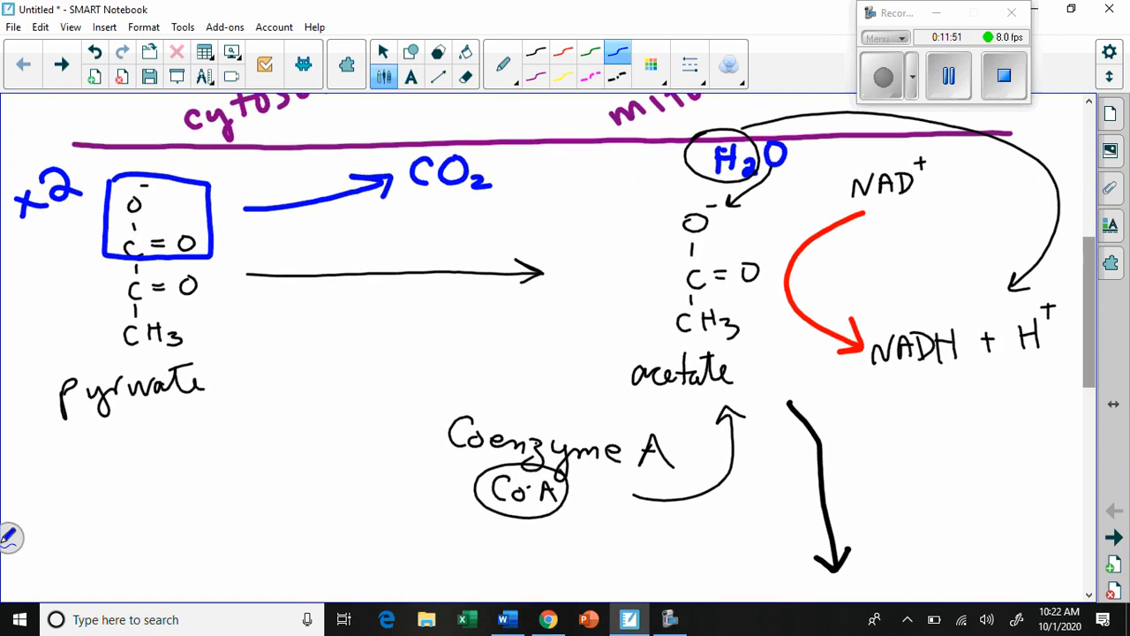
left_click_drag(1091, 266, 1089, 347)
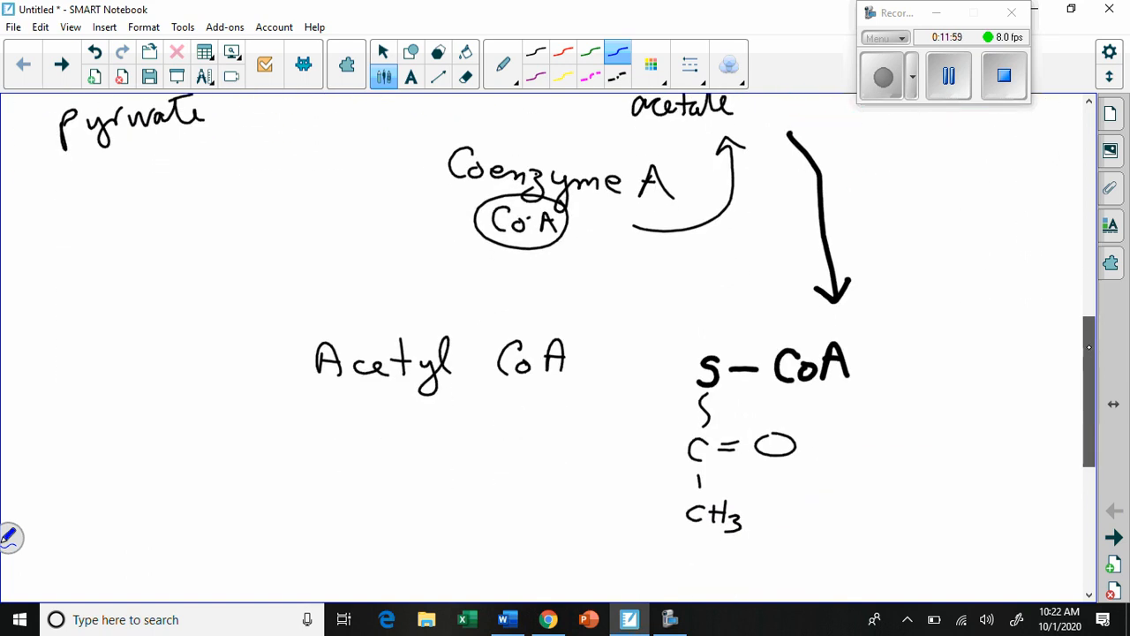
mouse_move(900, 371)
left_mouse_down()
mouse_move(601, 397)
mouse_move(895, 429)
mouse_move(903, 354)
left_mouse_up()
left_click_drag(1089, 347, 1088, 238)
mouse_move(200, 446)
left_mouse_down()
mouse_move(339, 352)
mouse_move(80, 291)
mouse_move(198, 441)
left_mouse_up()
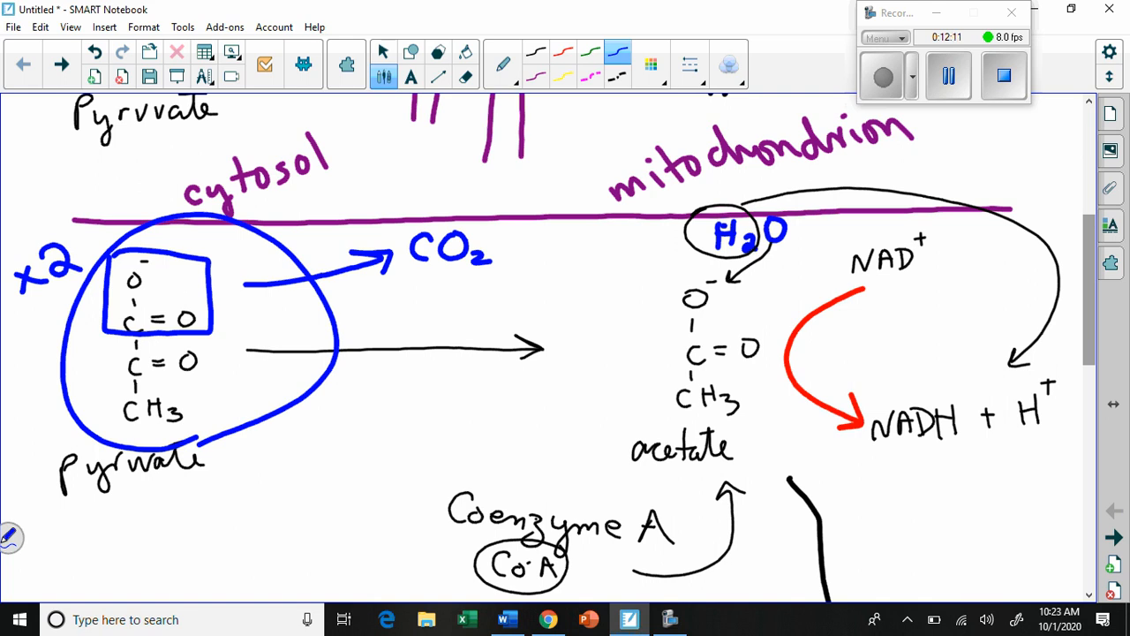
left_click_drag(1089, 244, 1089, 254)
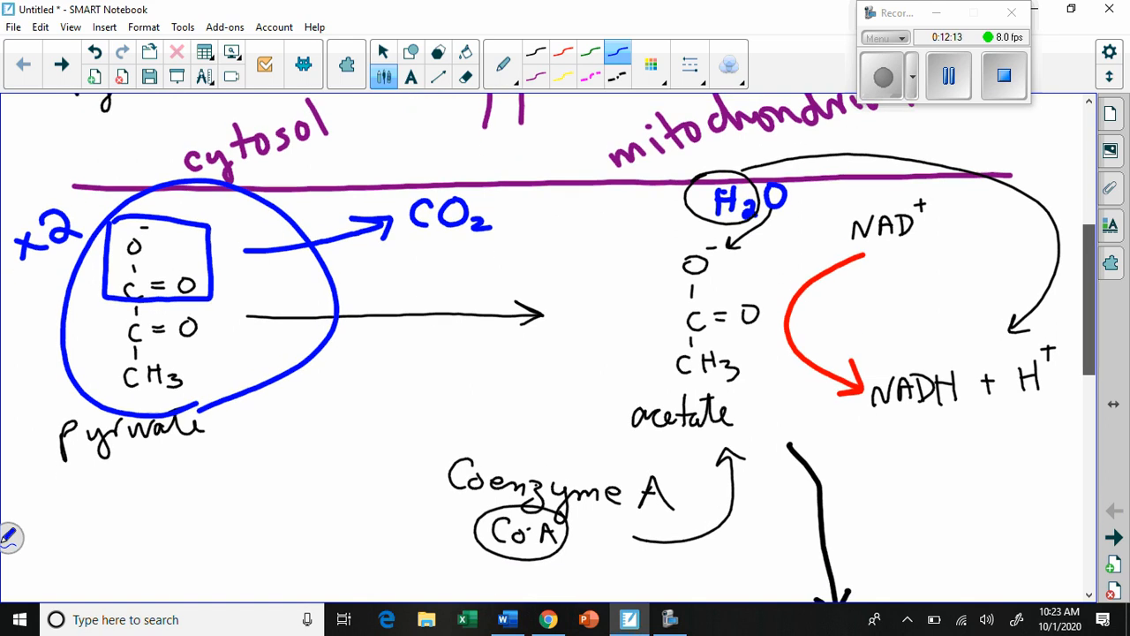
scroll(547, 353, "up", 1)
left_click_drag(775, 279, 771, 318)
left_click_drag(499, 166, 512, 177)
left_click_drag(710, 324, 693, 360)
Step: Circle CO2, NADH and Coenzyme A in red ink
left_click(562, 53)
mouse_move(500, 177)
left_mouse_down()
mouse_move(486, 291)
mouse_move(490, 168)
left_mouse_up()
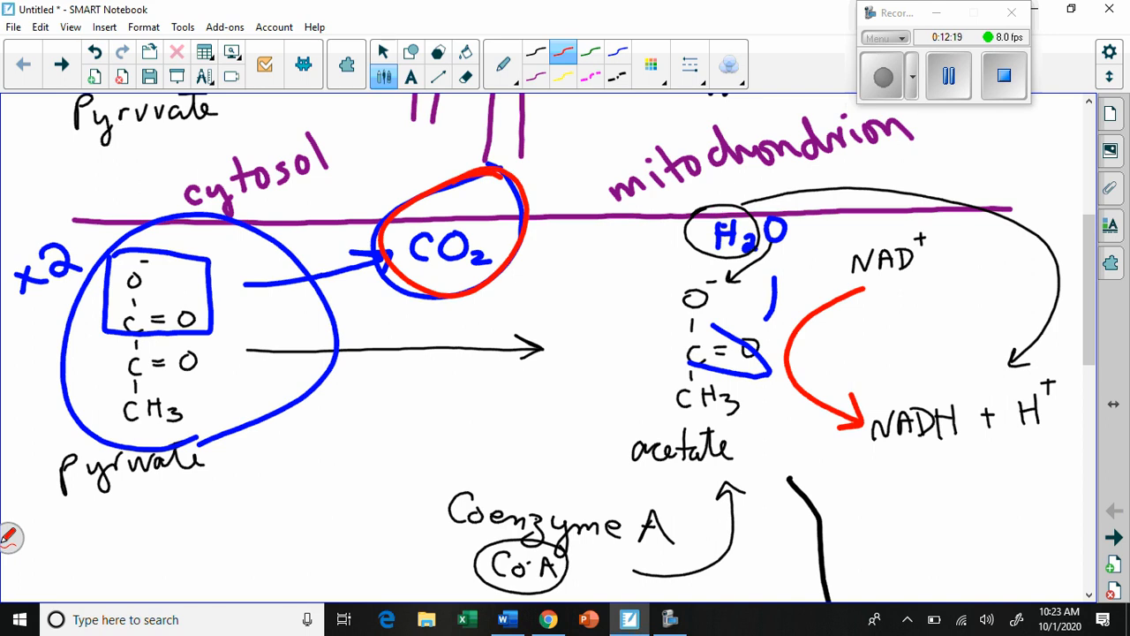
mouse_move(982, 367)
left_mouse_down()
mouse_move(839, 406)
mouse_move(987, 389)
mouse_move(981, 369)
left_mouse_up()
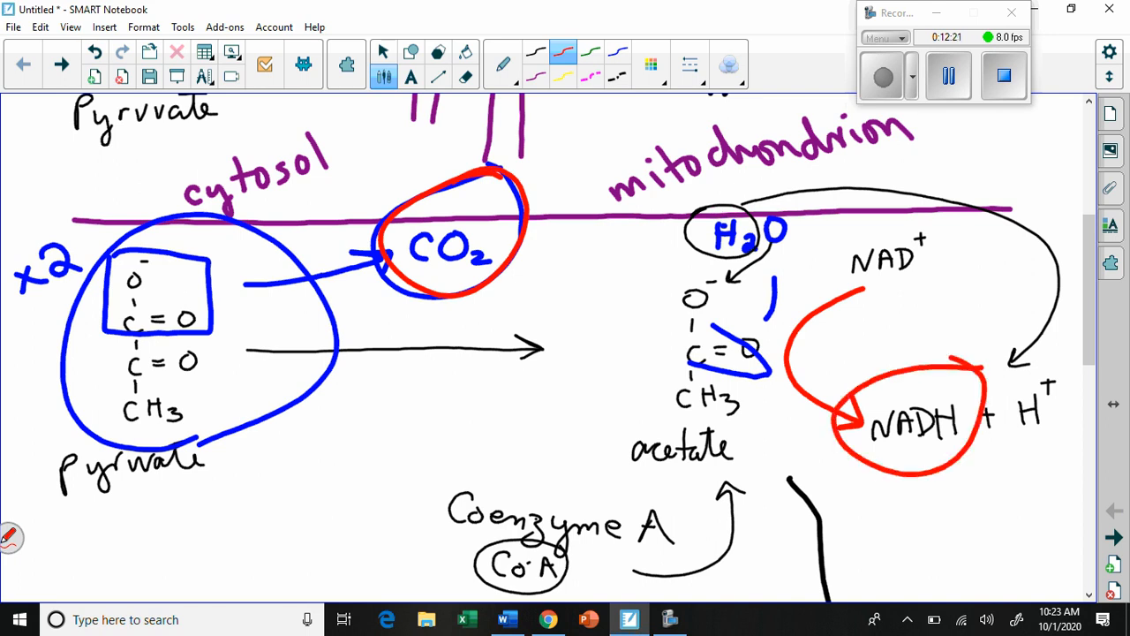
mouse_move(634, 490)
left_mouse_down()
mouse_move(512, 463)
mouse_move(583, 585)
mouse_move(618, 481)
left_mouse_up()
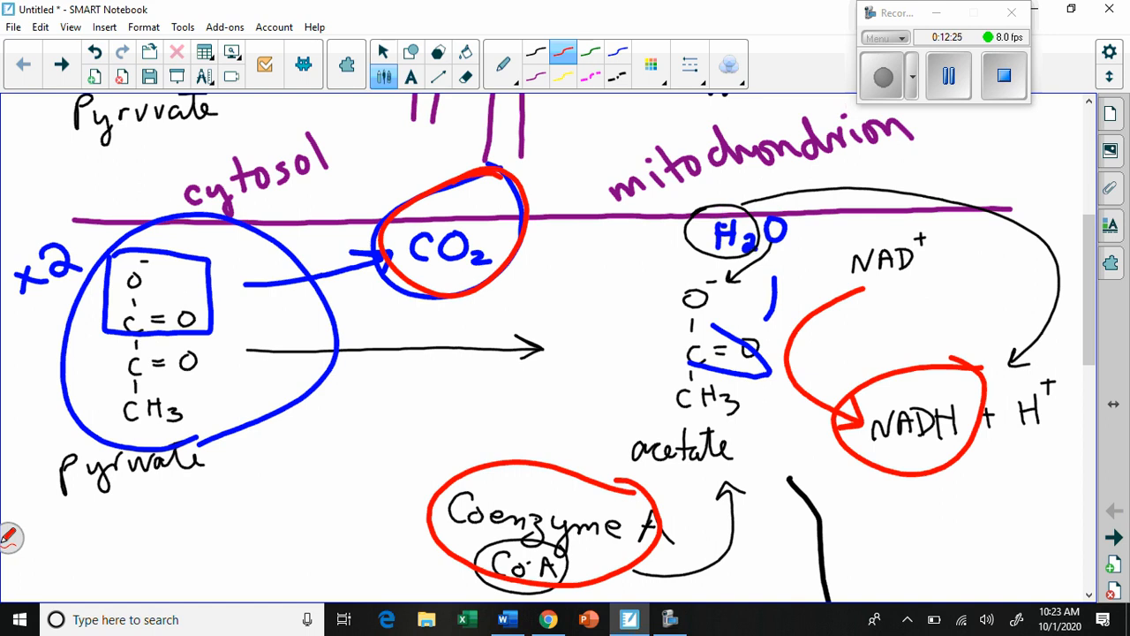
left_click_drag(1084, 260, 1083, 444)
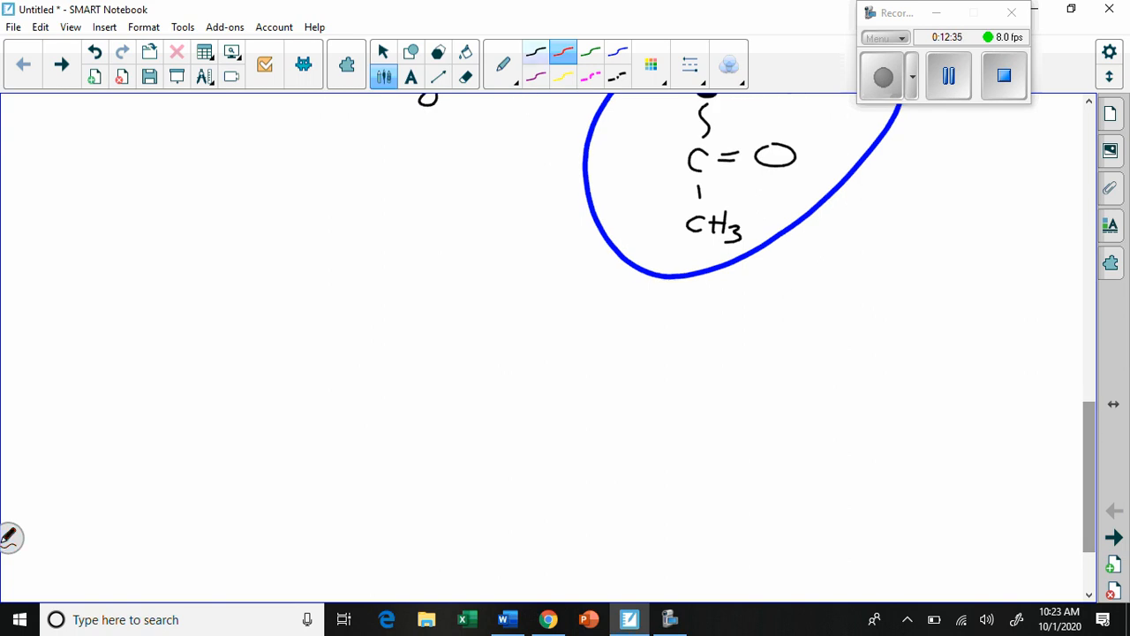
Step: In thin black ink, handwrite the top of the pyruvate structure (O⁻, first C=O and bond) on the left
left_click(535, 51)
left_click(690, 64)
left_click(718, 154)
left_click(689, 64)
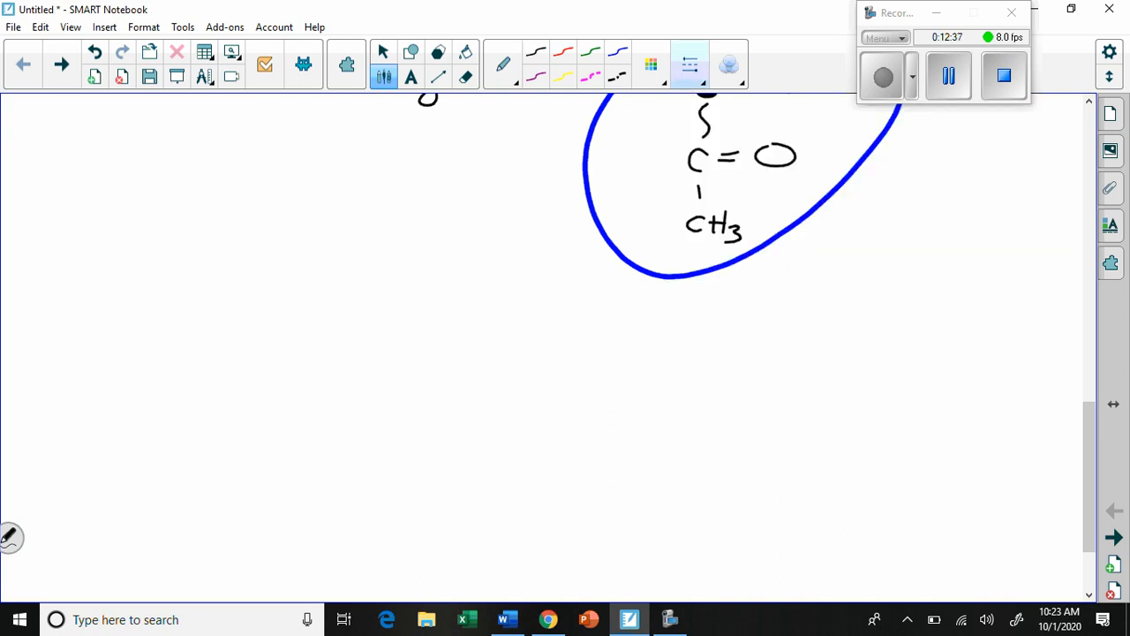
mouse_move(150, 253)
left_mouse_down()
mouse_move(150, 268)
mouse_move(142, 242)
left_mouse_up()
left_click_drag(149, 201, 161, 186)
left_click(164, 254)
left_click_drag(163, 254, 180, 254)
mouse_move(164, 259)
left_mouse_down()
mouse_move(210, 249)
mouse_move(150, 286)
left_mouse_up()
Step: Finish pyruvate with the second C=O and CH3, erasing a stray dot beside CH3
mouse_move(149, 302)
left_mouse_down()
mouse_move(151, 315)
mouse_move(207, 301)
left_mouse_up()
mouse_move(151, 326)
left_mouse_down()
mouse_move(151, 370)
mouse_move(162, 371)
left_mouse_up()
left_click_drag(171, 350, 169, 384)
left_click(465, 77)
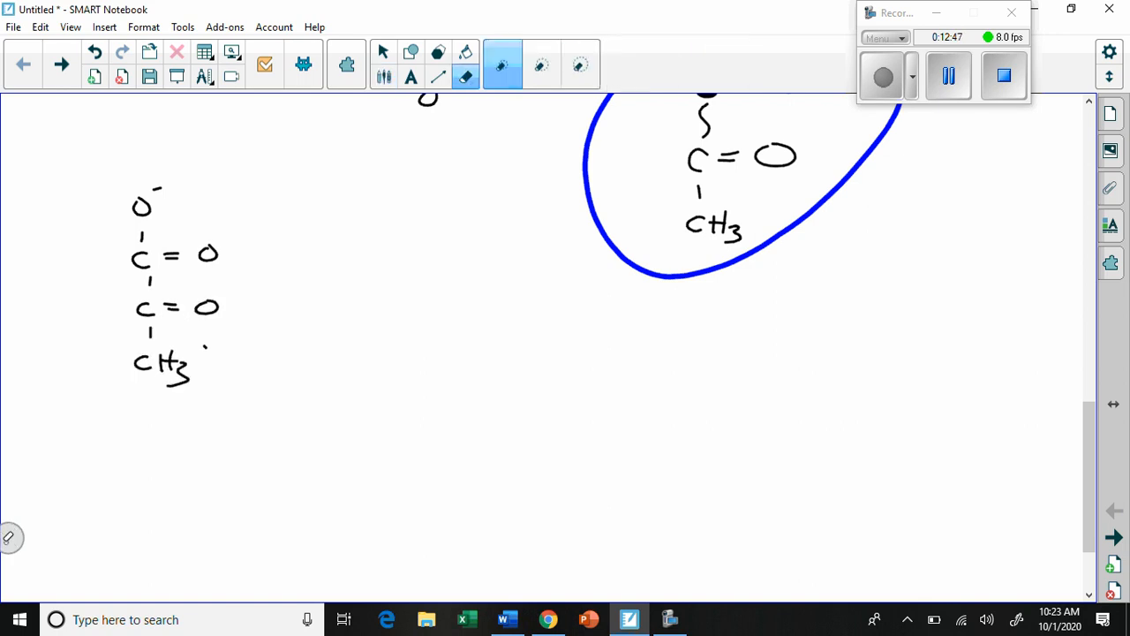
left_click(206, 347)
left_click(383, 76)
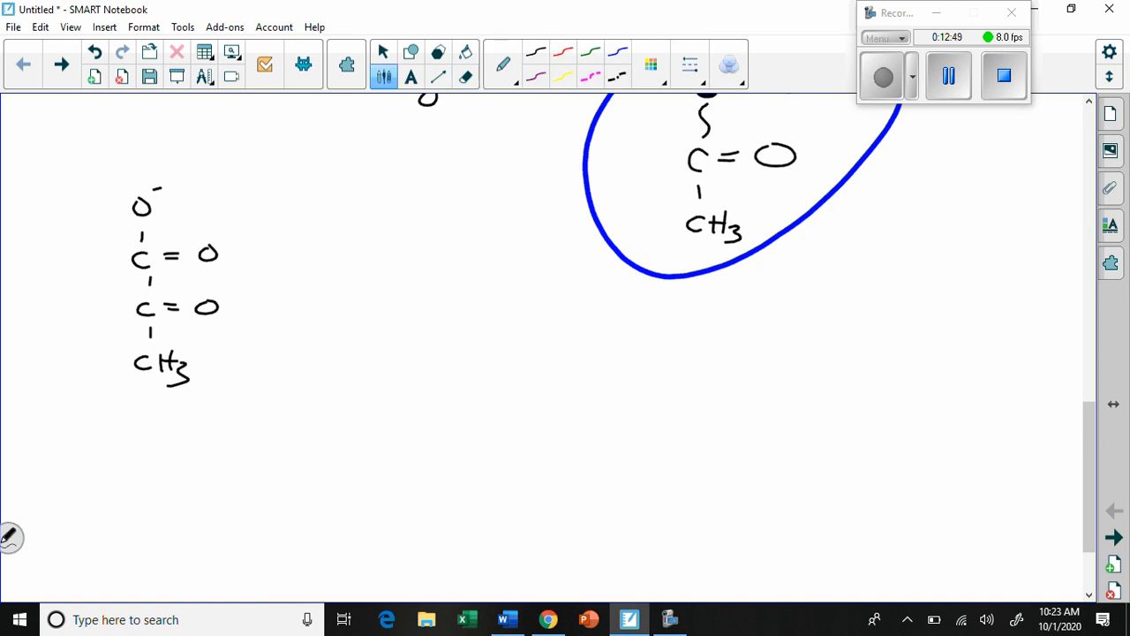
left_click(690, 64)
left_click(690, 65)
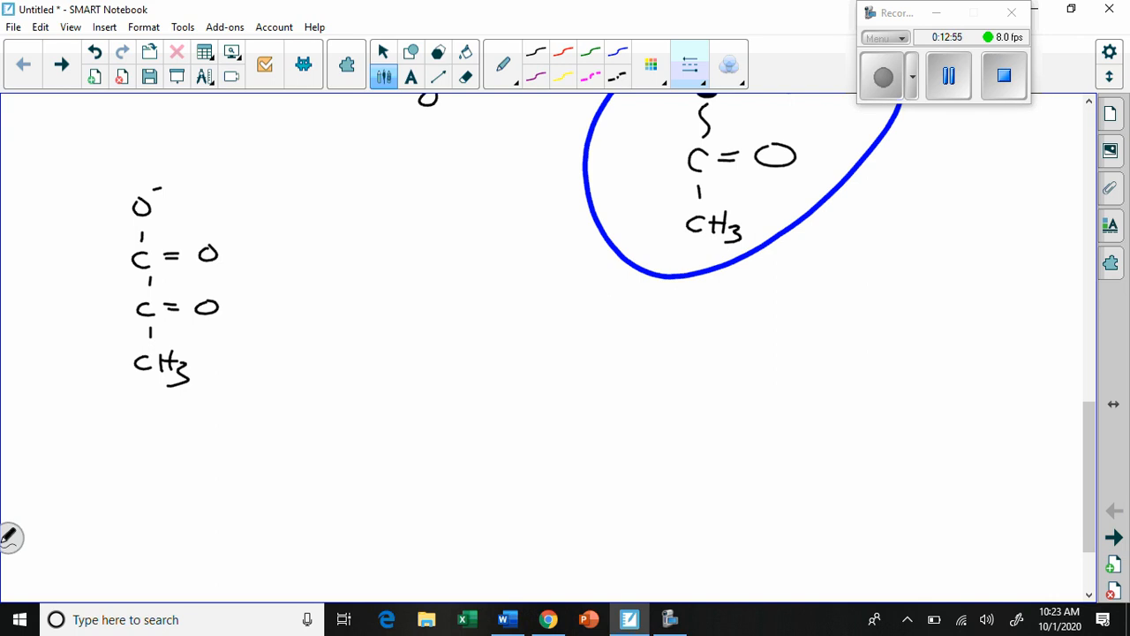
Step: Erase the blue-circled acetyl CoA drawing on the right with the large eraser
left_click(466, 77)
mouse_move(698, 150)
left_mouse_down()
mouse_move(750, 148)
mouse_move(596, 144)
left_mouse_up()
left_click(580, 65)
mouse_move(671, 146)
left_mouse_down()
mouse_move(713, 151)
mouse_move(771, 247)
mouse_move(746, 181)
mouse_move(500, 121)
mouse_move(923, 141)
left_mouse_up()
Step: Draw a long thick black reaction arrow from pyruvate, then return to the thinnest line width
left_click(383, 77)
left_click(690, 64)
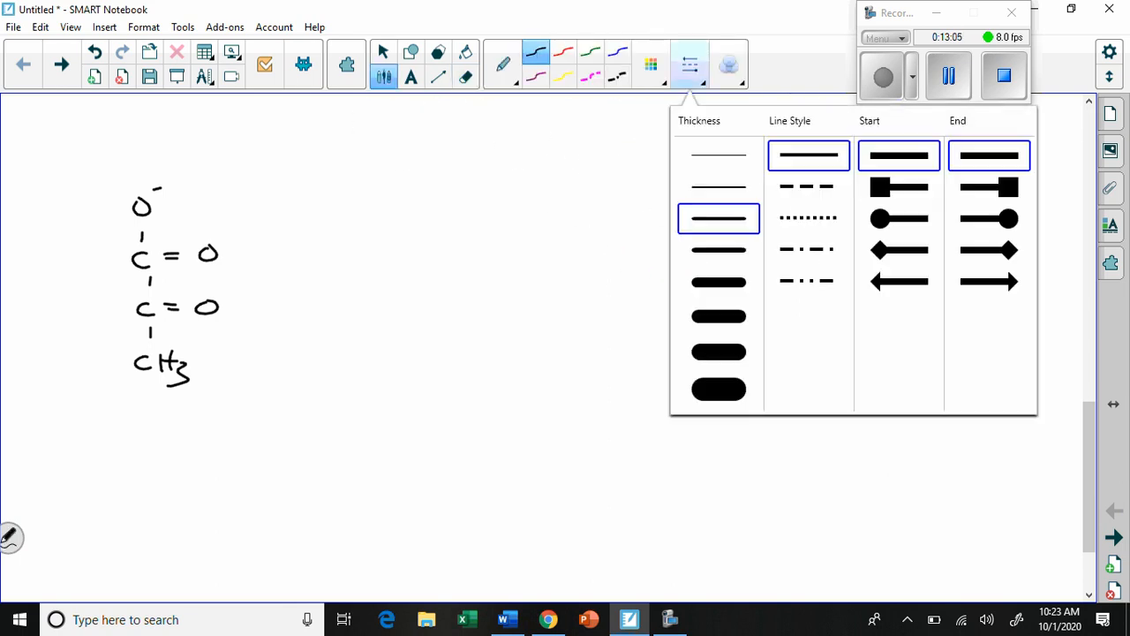
left_click(719, 154)
left_click(689, 65)
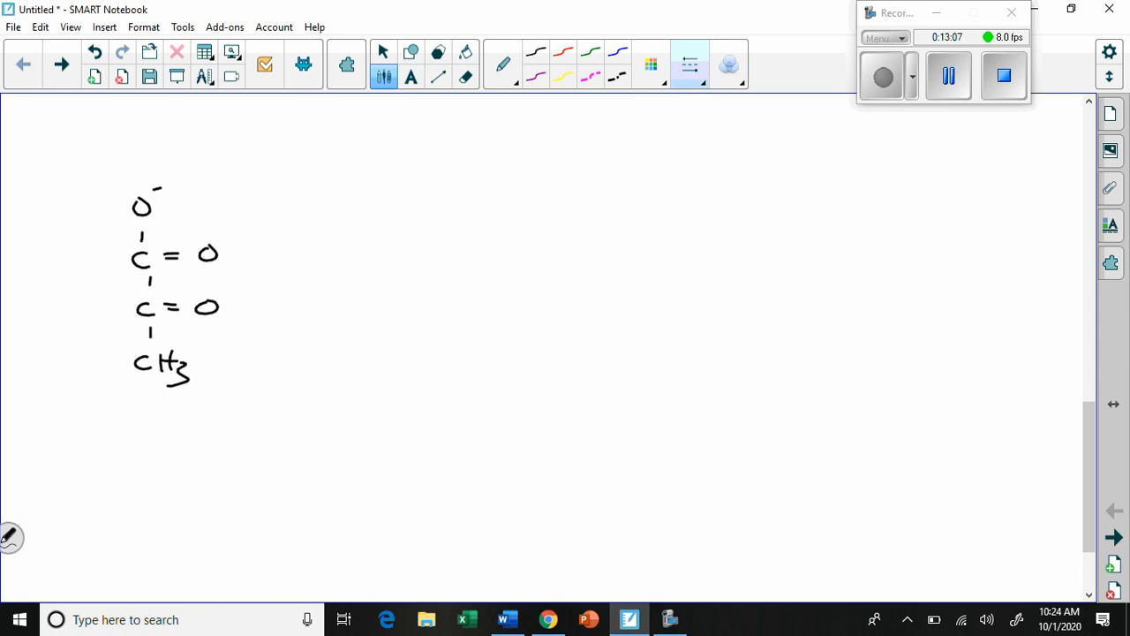
left_click(536, 52)
left_click(689, 65)
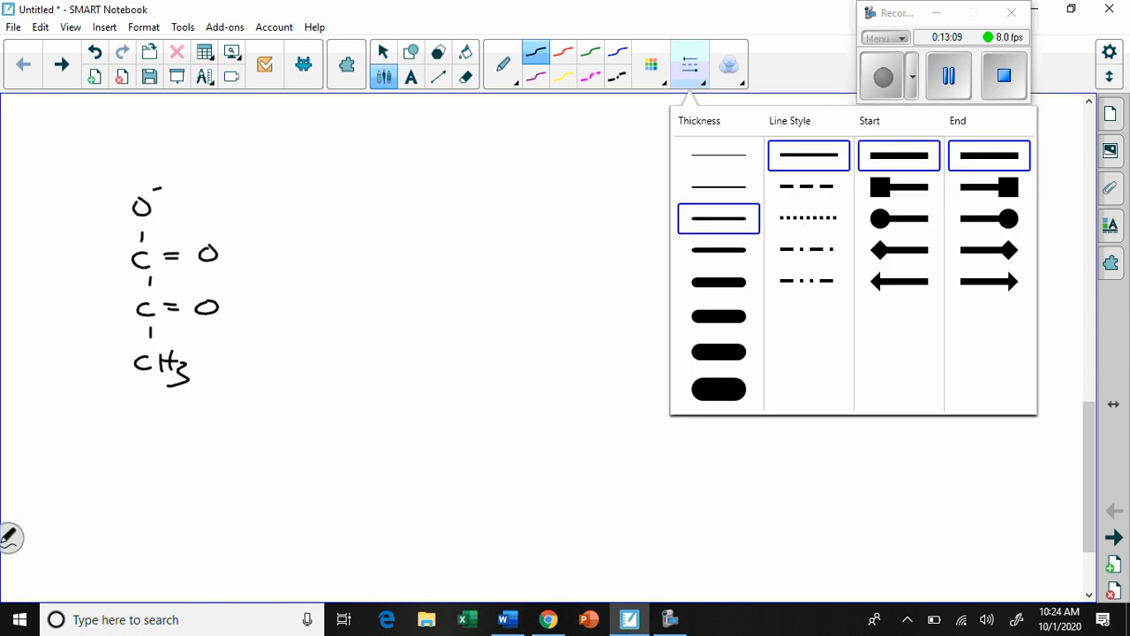
left_click(690, 64)
mouse_move(257, 301)
left_mouse_down()
mouse_move(681, 300)
mouse_move(697, 279)
mouse_move(699, 323)
left_mouse_up()
left_click(690, 64)
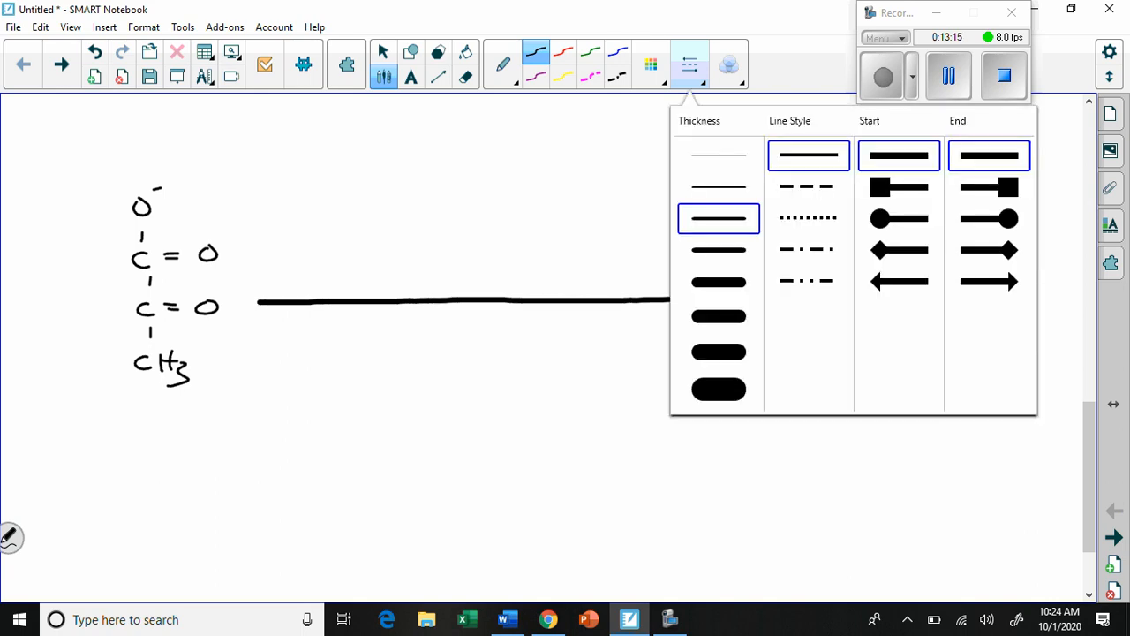
left_click(718, 154)
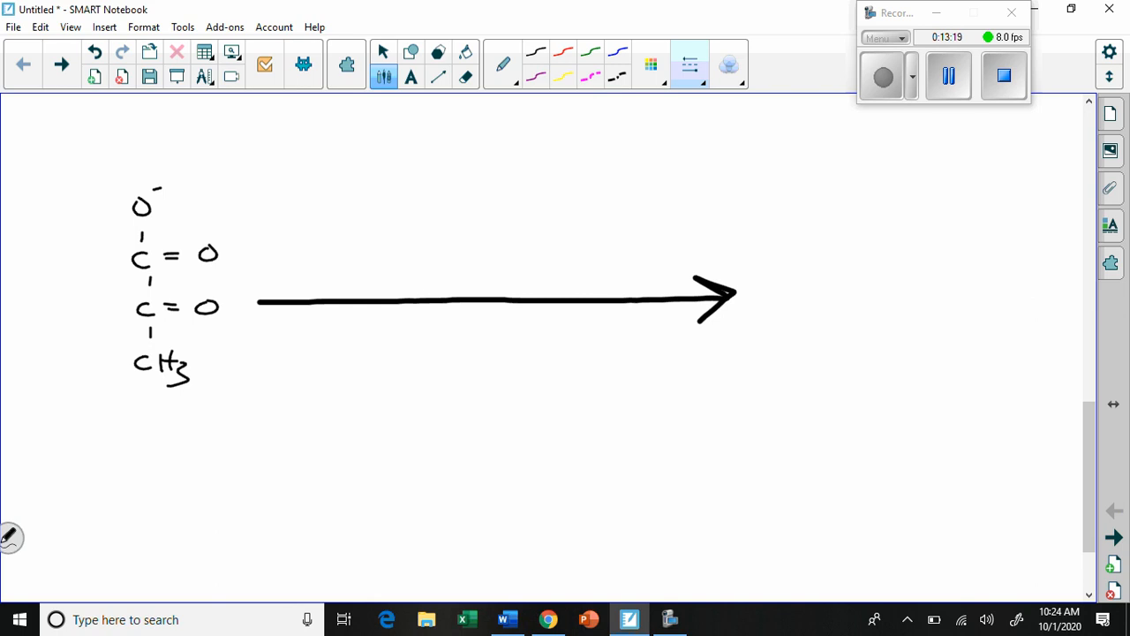
Step: Write the acetyl CoA structure S–CoA, C=O, CH3 at the arrow's right end
mouse_move(865, 175)
left_mouse_down()
mouse_move(841, 202)
mouse_move(891, 186)
mouse_move(920, 201)
mouse_move(967, 169)
mouse_move(978, 196)
mouse_move(981, 179)
left_mouse_up()
left_click(874, 185)
left_click_drag(854, 212, 845, 249)
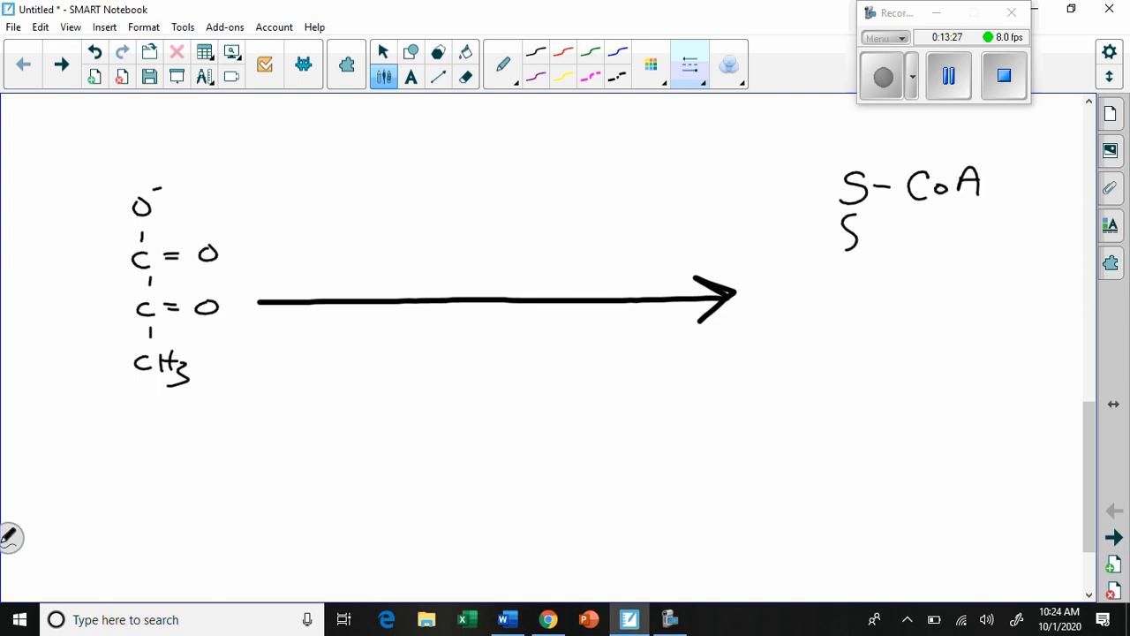
mouse_move(857, 266)
left_mouse_down()
mouse_move(841, 270)
mouse_move(853, 292)
left_mouse_up()
left_click_drag(871, 270, 889, 278)
mouse_move(923, 267)
left_mouse_down()
mouse_move(918, 286)
mouse_move(922, 267)
left_mouse_up()
left_click_drag(841, 301, 850, 356)
left_click_drag(862, 330, 871, 364)
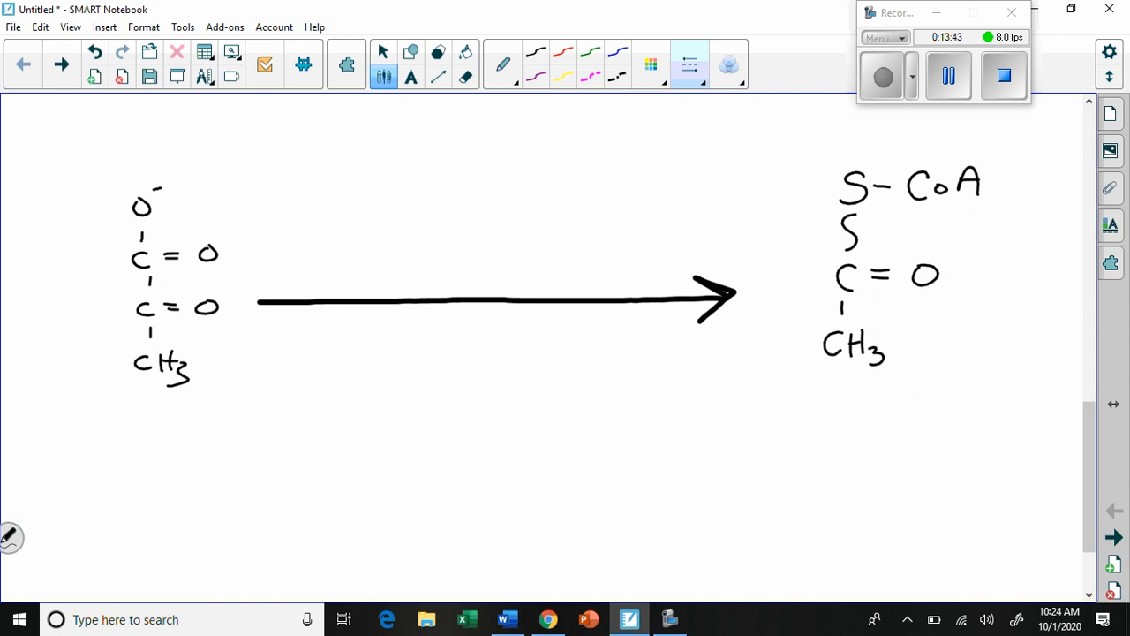
Step: Draw a blue arrow curving up off the reaction to a 'CO2' label
left_click(618, 52)
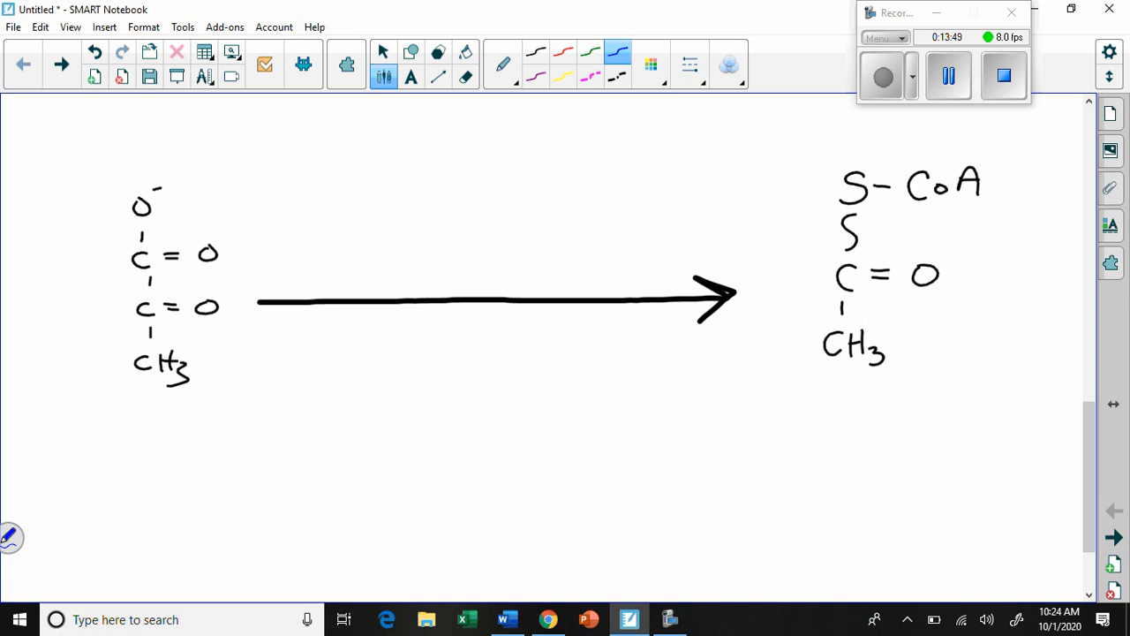
mouse_move(549, 273)
left_mouse_down()
mouse_move(680, 157)
mouse_move(685, 185)
left_mouse_up()
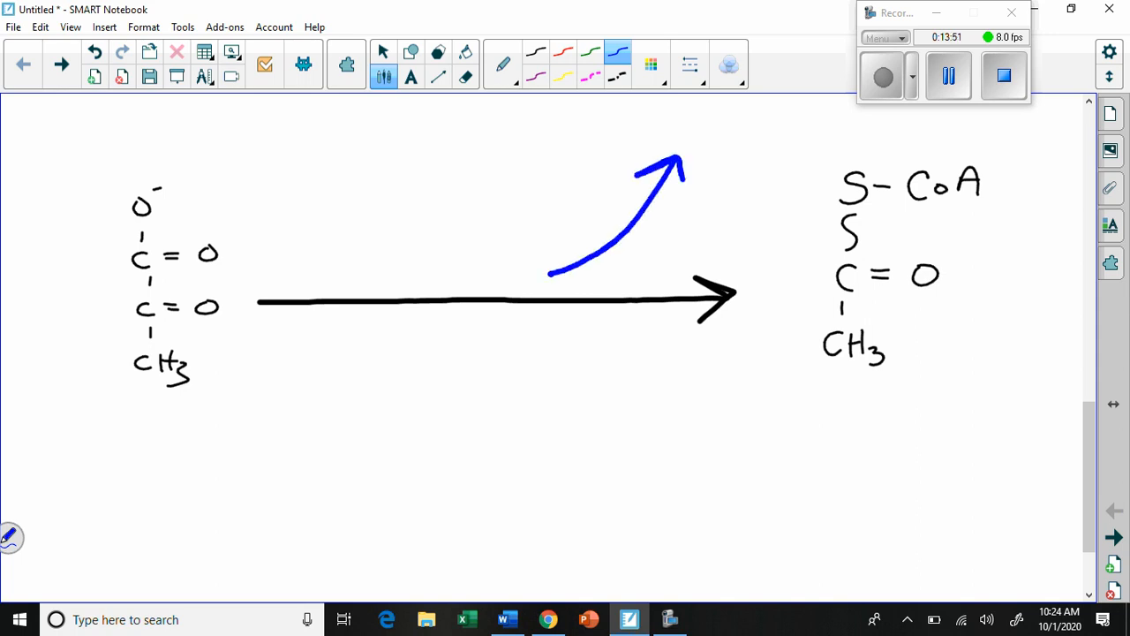
mouse_move(672, 120)
left_mouse_down()
mouse_move(675, 139)
mouse_move(696, 121)
mouse_move(738, 152)
left_mouse_up()
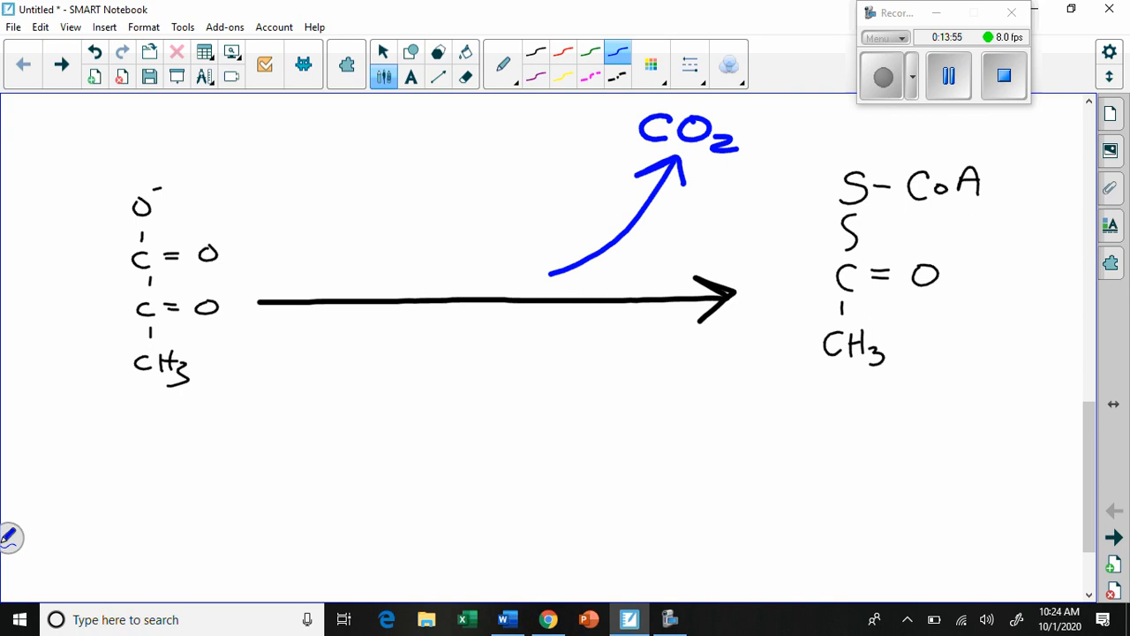
Step: In green, write NAD+ below pyruvate with an arc arrow ending at 'NADH + H+'
left_click(591, 52)
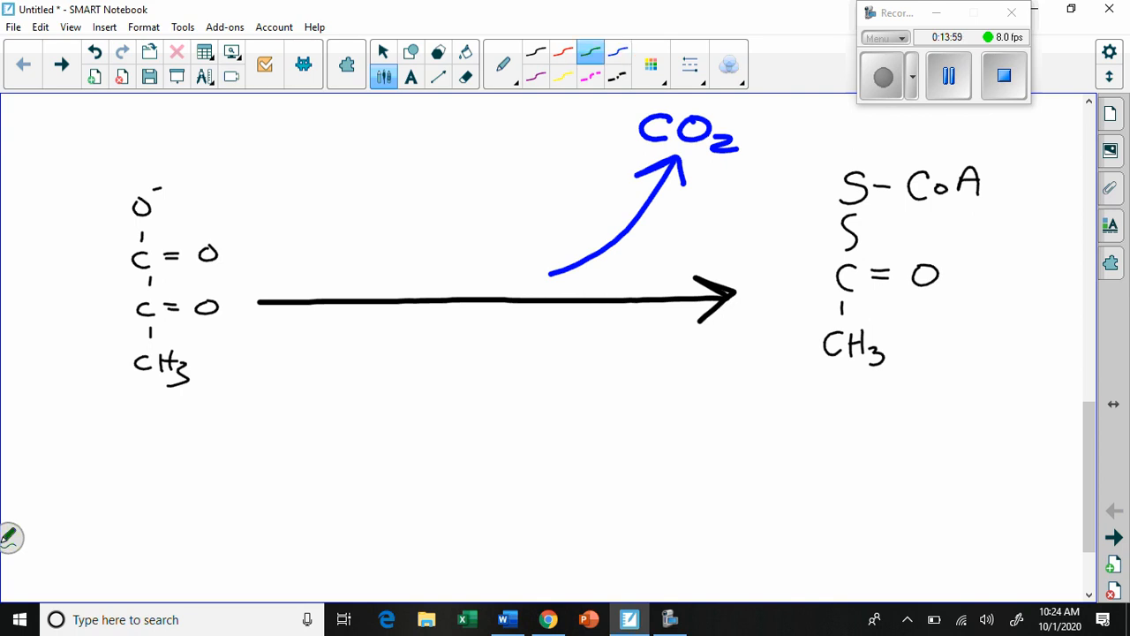
mouse_move(270, 428)
left_mouse_down()
mouse_move(274, 408)
mouse_move(316, 402)
mouse_move(318, 427)
left_mouse_up()
left_click_drag(306, 413, 335, 425)
left_click_drag(355, 383, 357, 400)
mouse_move(346, 390)
left_mouse_down()
mouse_move(378, 395)
mouse_move(417, 316)
mouse_move(497, 303)
mouse_move(591, 340)
mouse_move(655, 410)
left_mouse_up()
mouse_move(616, 400)
left_mouse_down()
mouse_move(655, 411)
mouse_move(632, 460)
mouse_move(649, 437)
mouse_move(678, 459)
left_mouse_up()
left_click_drag(692, 433, 696, 459)
mouse_move(708, 429)
left_mouse_down()
mouse_move(710, 459)
mouse_move(709, 442)
mouse_move(738, 449)
mouse_move(734, 437)
mouse_move(759, 454)
left_mouse_up()
mouse_move(776, 424)
left_mouse_down()
mouse_move(777, 453)
mouse_move(789, 401)
left_mouse_up()
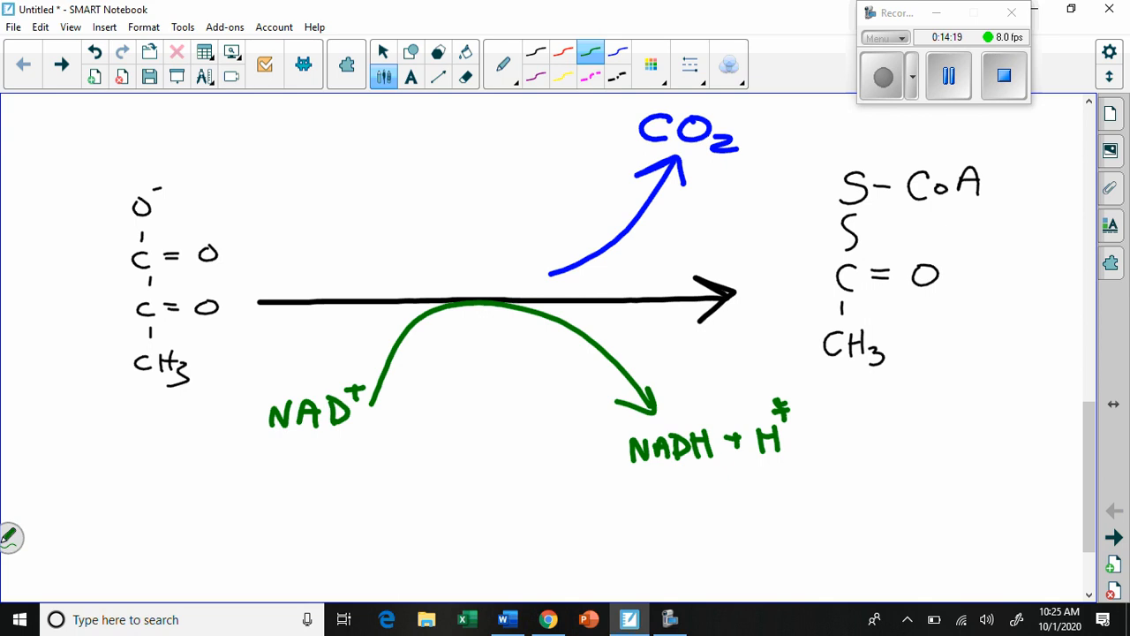
Step: Erase the messy H+ after NADH and rewrite it cleanly with its superscript plus
left_click(466, 77)
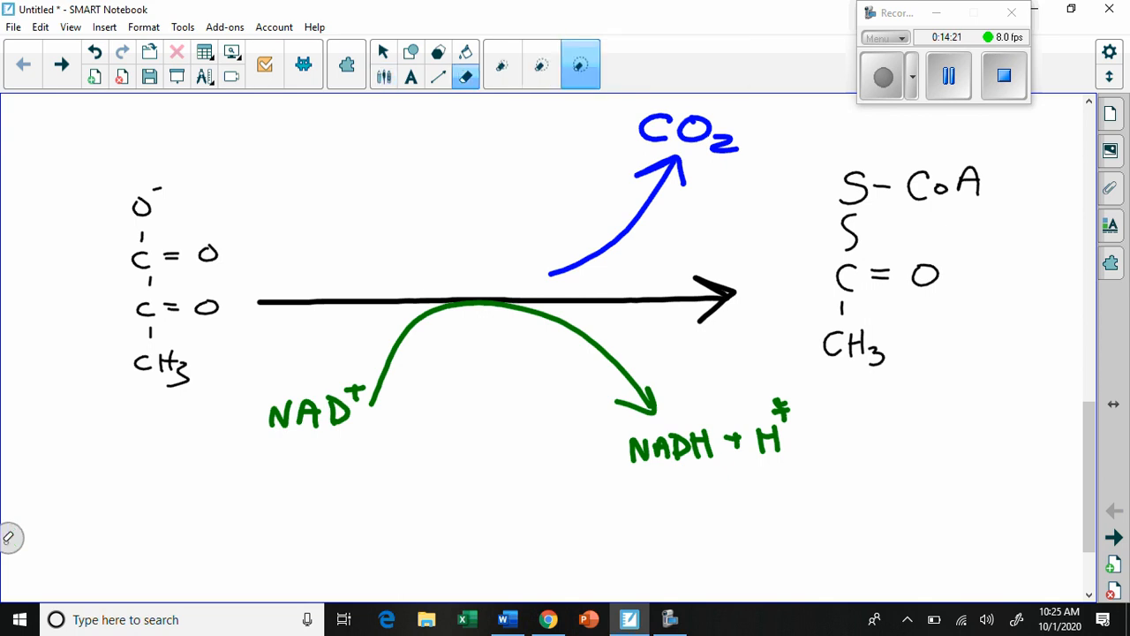
mouse_move(782, 401)
left_mouse_down()
mouse_move(771, 415)
mouse_move(780, 450)
left_mouse_up()
left_click(502, 64)
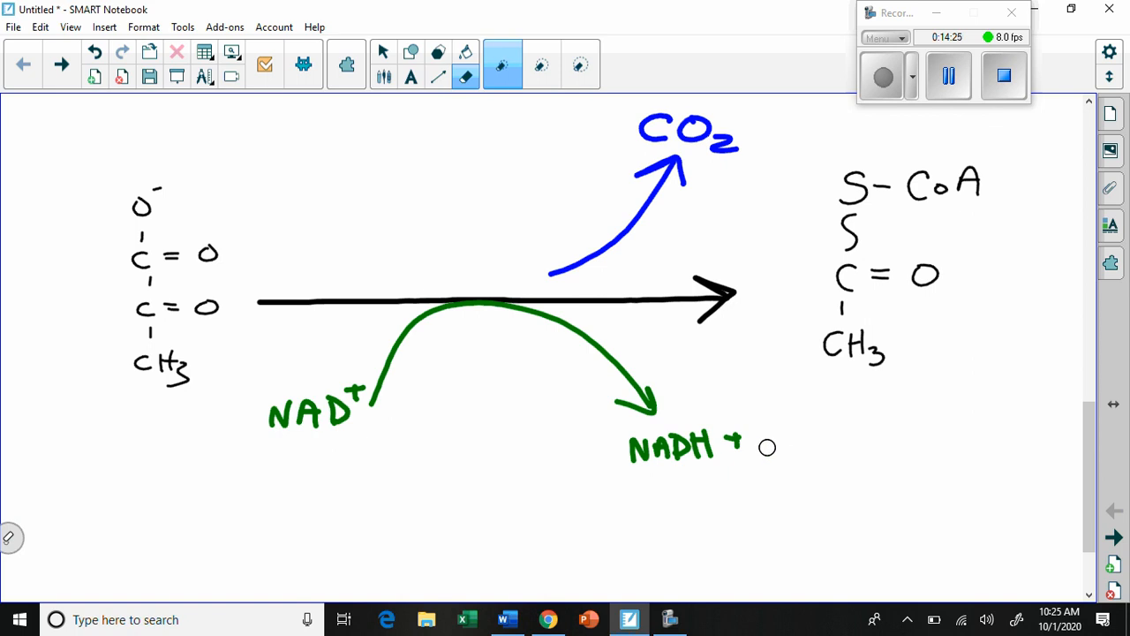
left_click(383, 77)
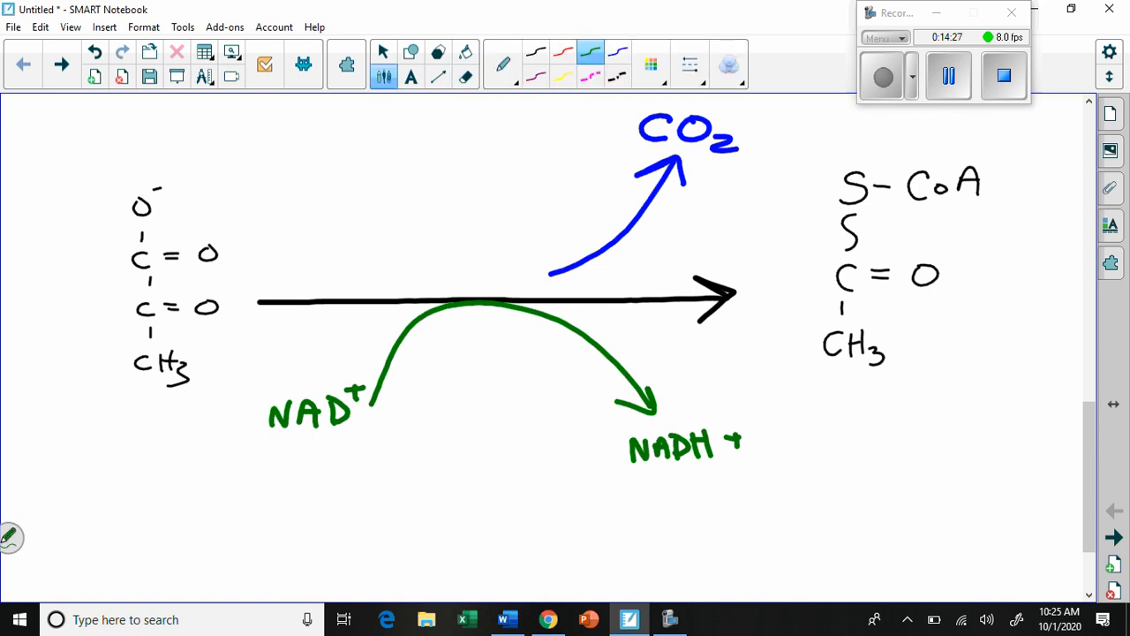
left_click(763, 433)
left_click_drag(761, 433, 774, 464)
mouse_move(756, 444)
left_mouse_down()
mouse_move(794, 416)
mouse_move(776, 417)
left_mouse_up()
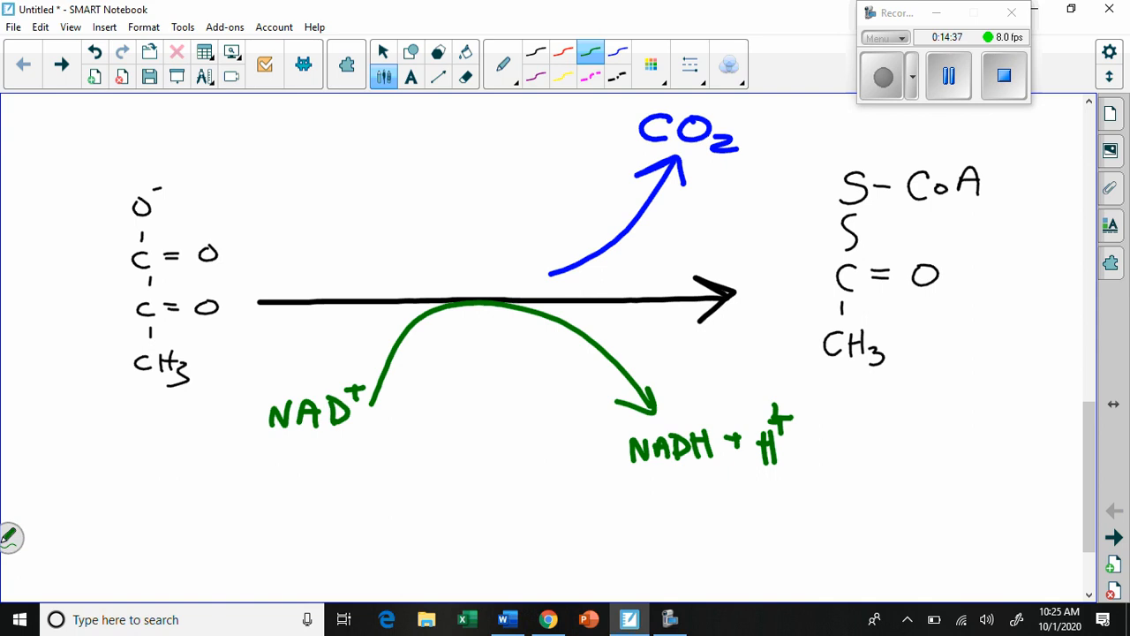
Step: In red, box the product's S–CoA and write 'CoA' at upper left with an arrow into the reaction
left_click(563, 51)
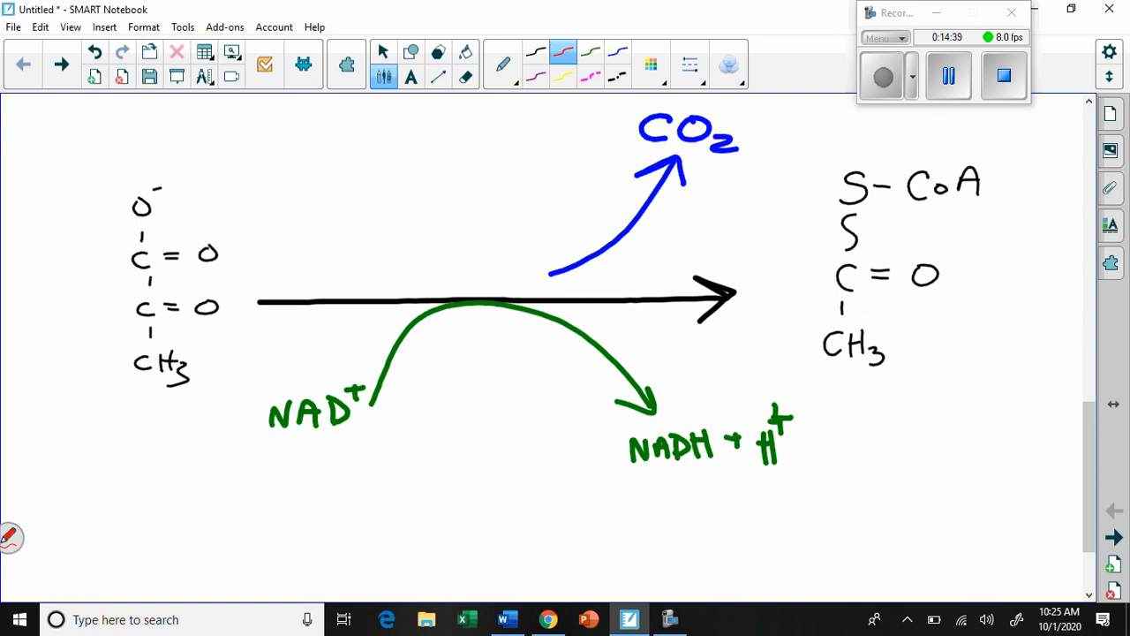
mouse_move(989, 152)
left_mouse_down()
mouse_move(834, 157)
mouse_move(883, 212)
mouse_move(1005, 173)
mouse_move(989, 152)
left_mouse_up()
mouse_move(279, 143)
left_mouse_down()
mouse_move(256, 150)
mouse_move(284, 166)
left_mouse_up()
mouse_move(300, 152)
left_mouse_down()
mouse_move(292, 163)
mouse_move(302, 153)
left_mouse_up()
mouse_move(314, 143)
left_mouse_down()
mouse_move(315, 161)
mouse_move(335, 160)
mouse_move(331, 147)
mouse_move(371, 240)
mouse_move(466, 277)
left_mouse_up()
mouse_move(445, 259)
left_mouse_down()
mouse_move(468, 277)
mouse_move(430, 284)
left_mouse_up()
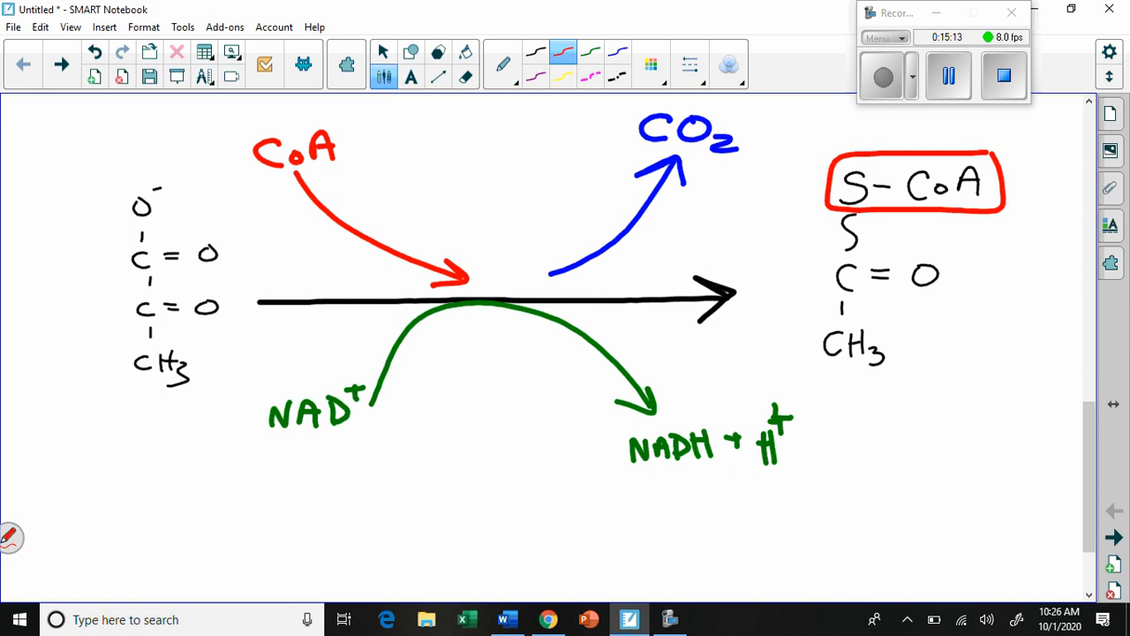
Step: Draw a purple dotted vertical membrane line left of CoA and handwrite 'mito' at its base
left_click(536, 76)
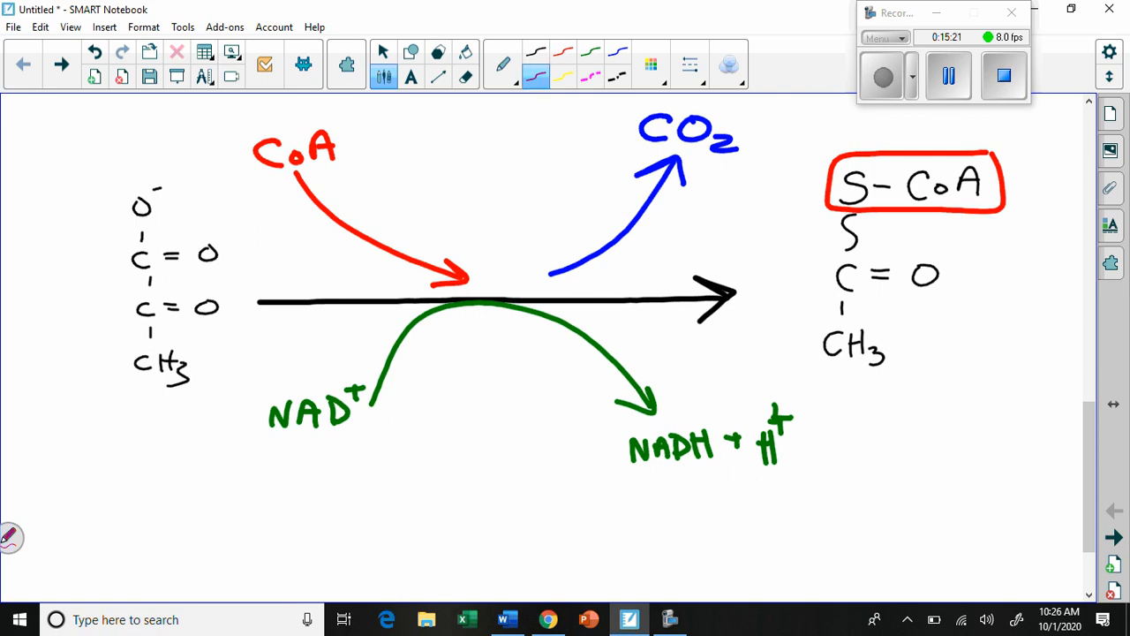
mouse_move(236, 104)
left_mouse_down()
mouse_move(258, 474)
mouse_move(303, 502)
left_mouse_up()
left_click_drag(291, 490, 305, 517)
left_click_drag(245, 497, 315, 540)
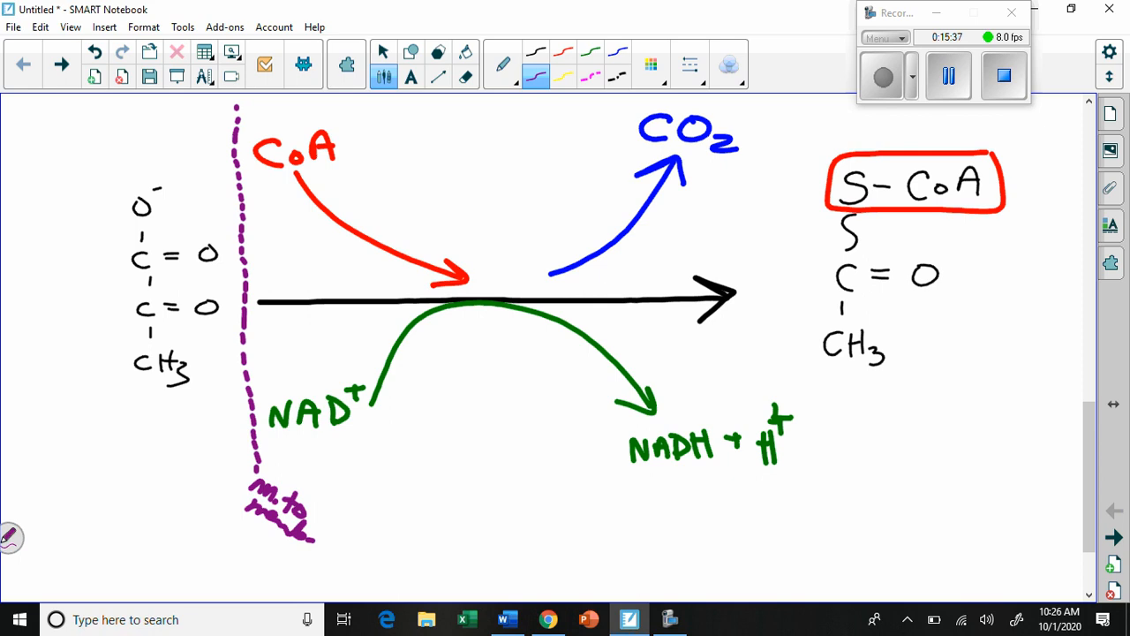